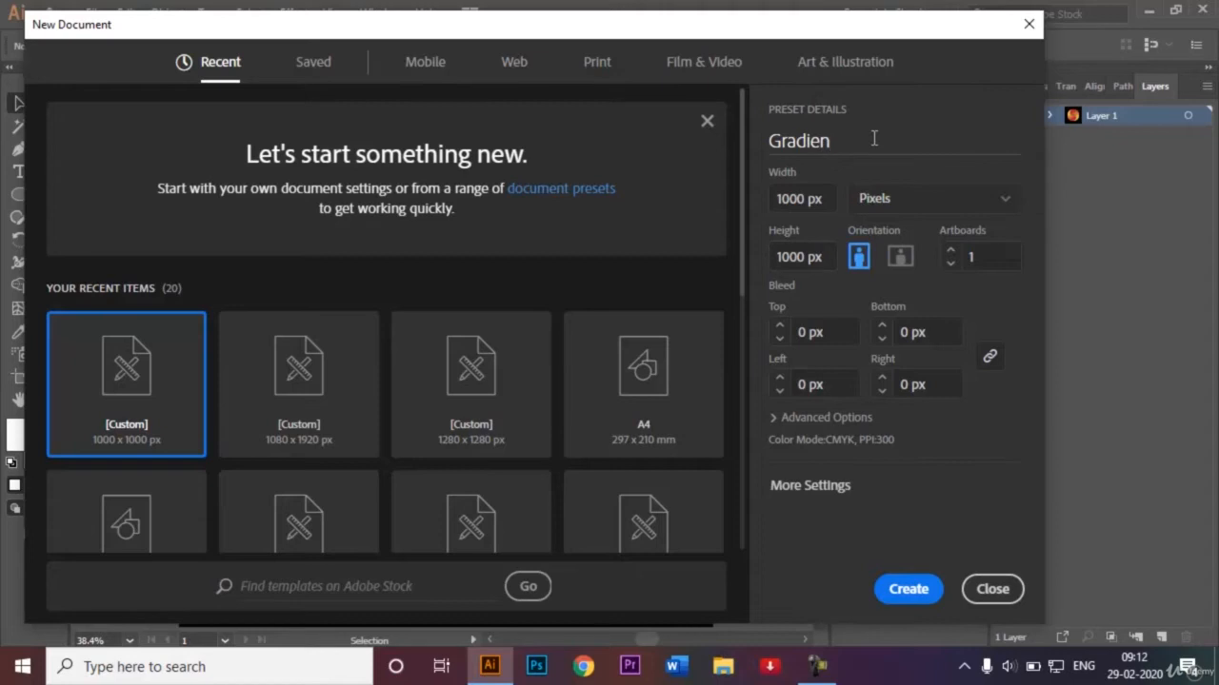
Create a 1000 x 1000 px document in pixels named "Gradient Logo".
type("t Logo")
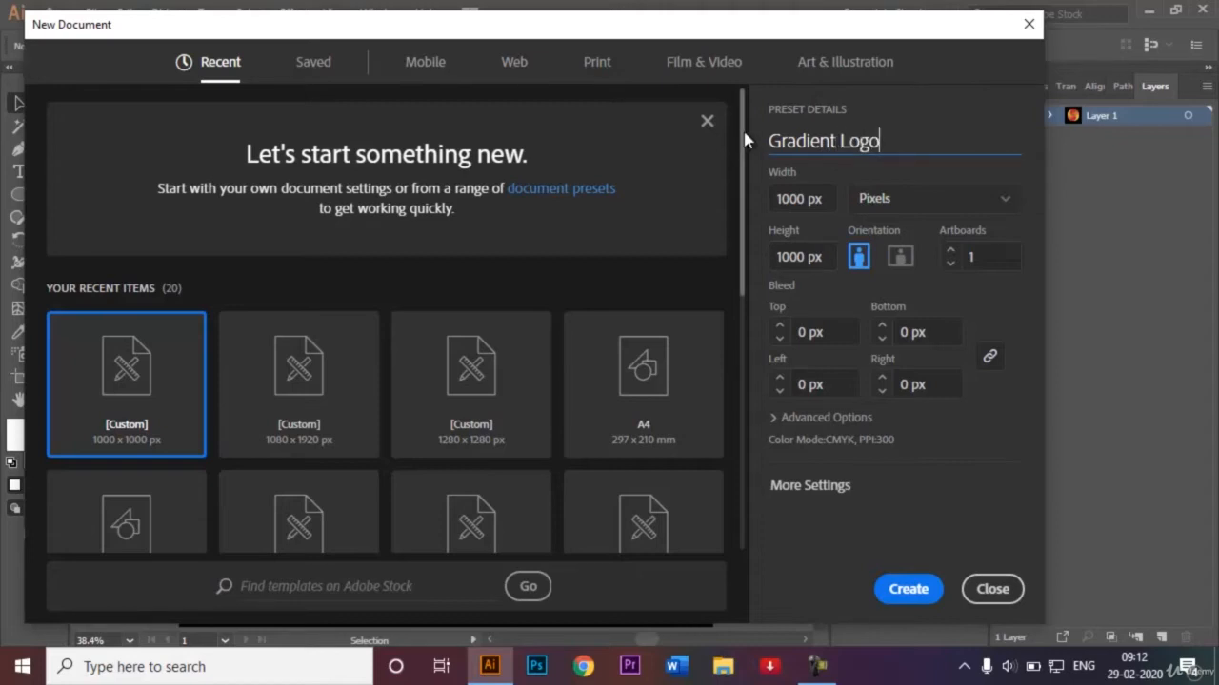
scroll(745, 140, "down", 2)
left_click_drag(745, 140, 746, 241)
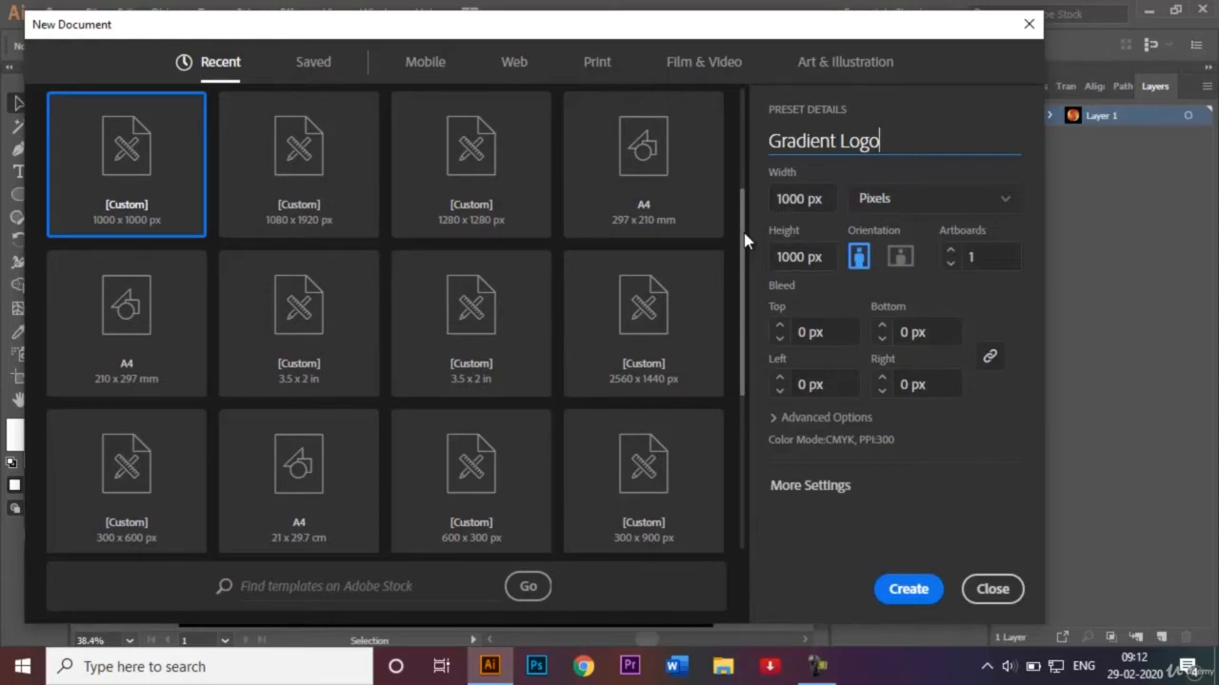
left_click_drag(743, 237, 740, 191)
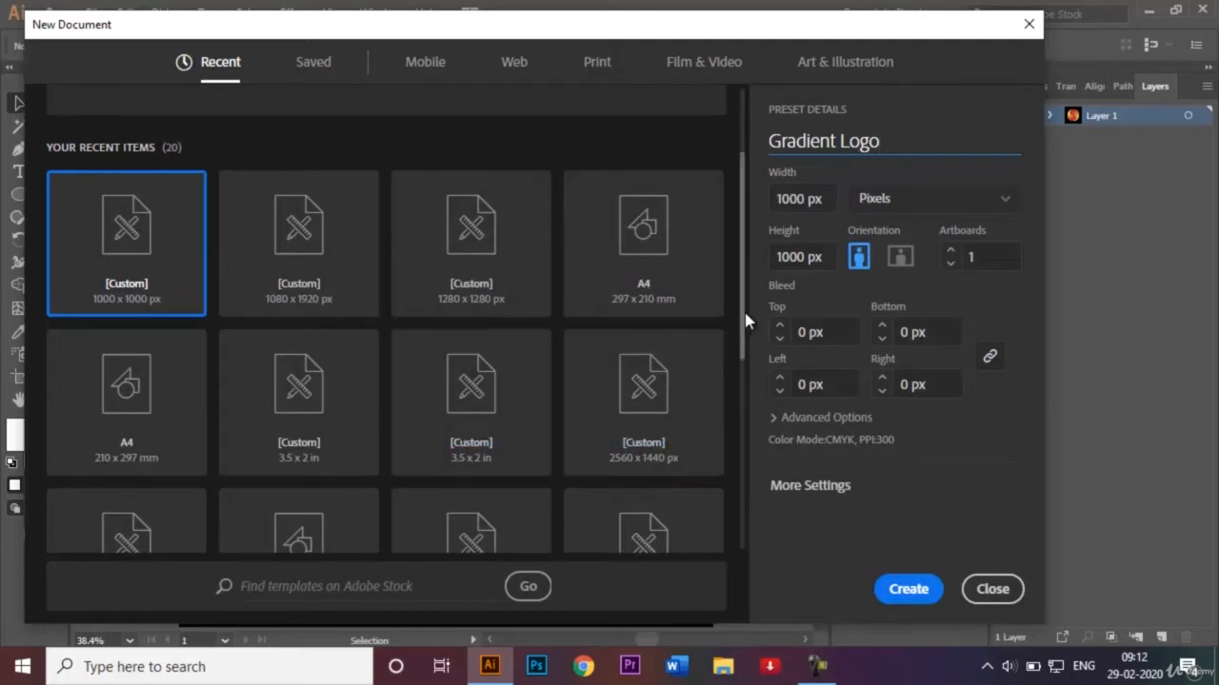
left_click_drag(745, 320, 740, 269)
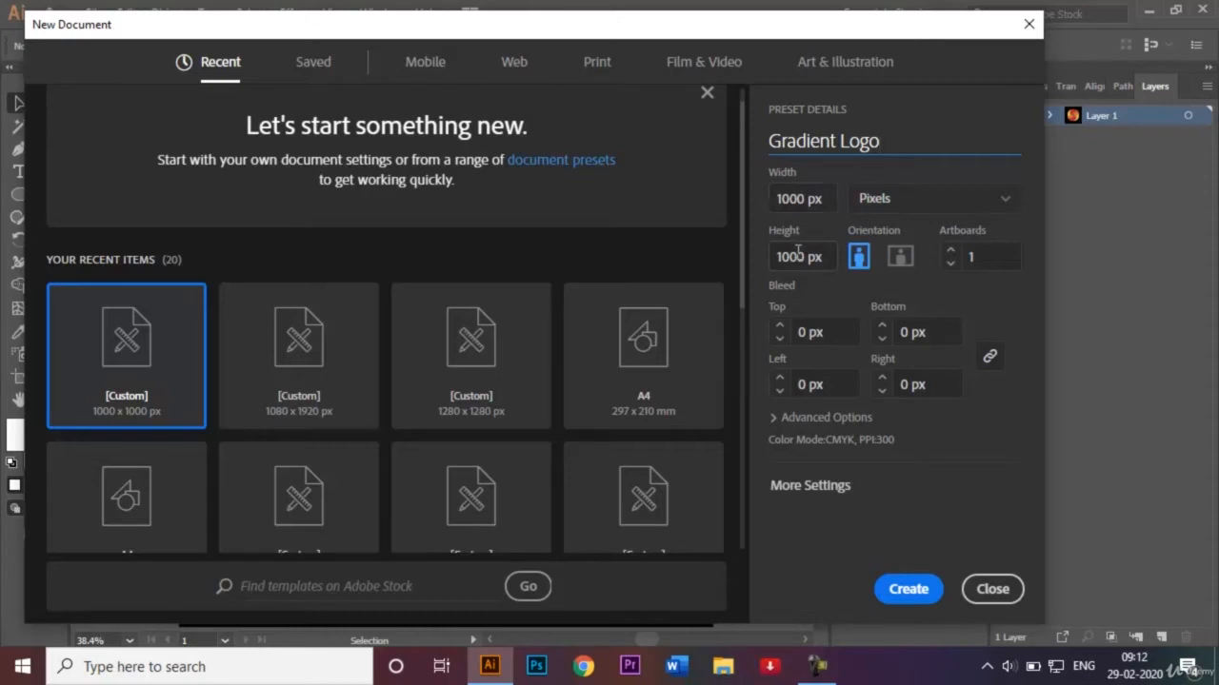
left_click(985, 208)
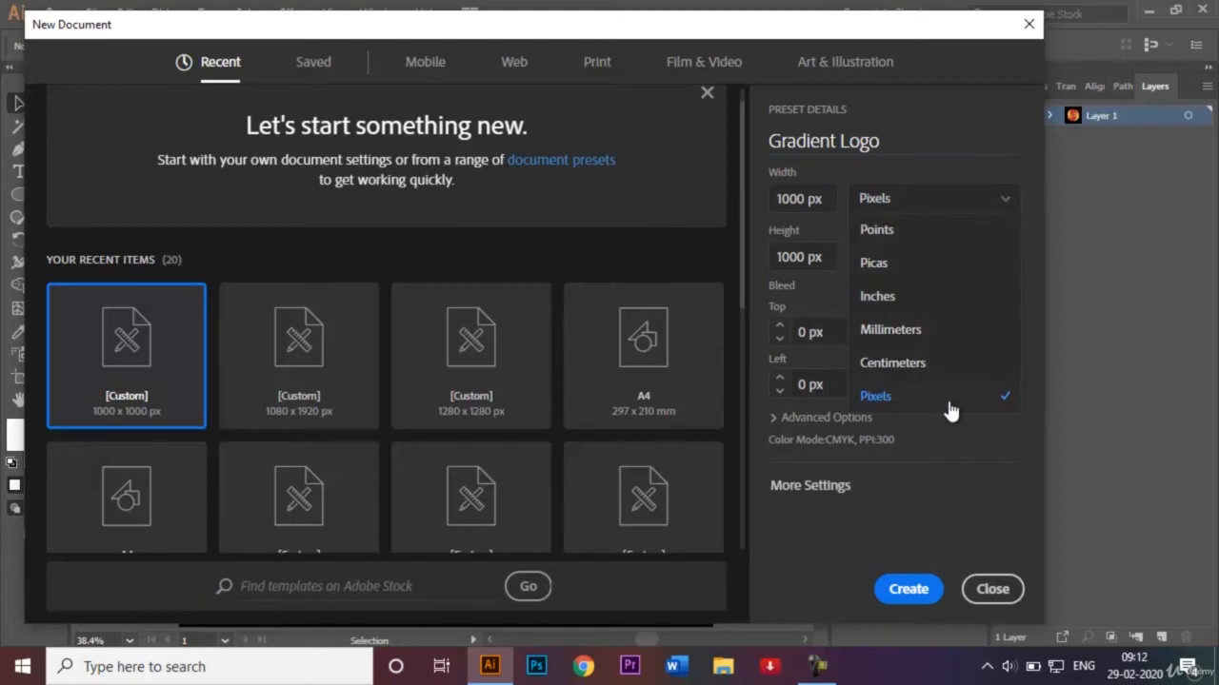
left_click(911, 540)
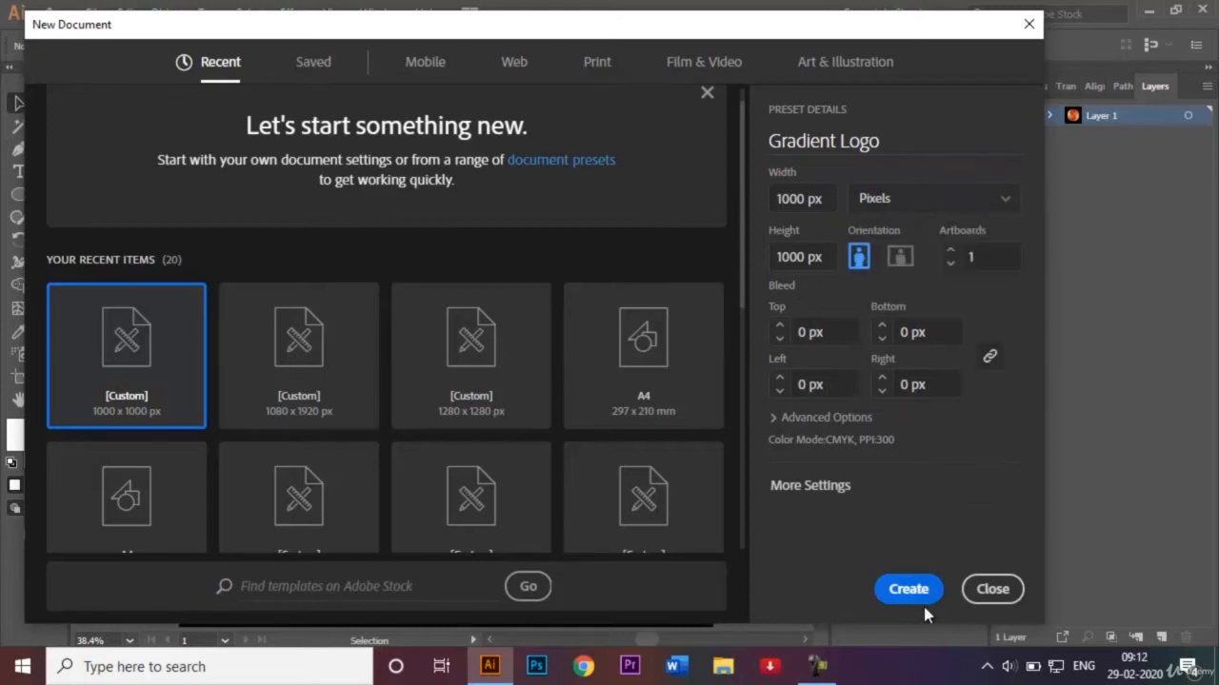
left_click(920, 592)
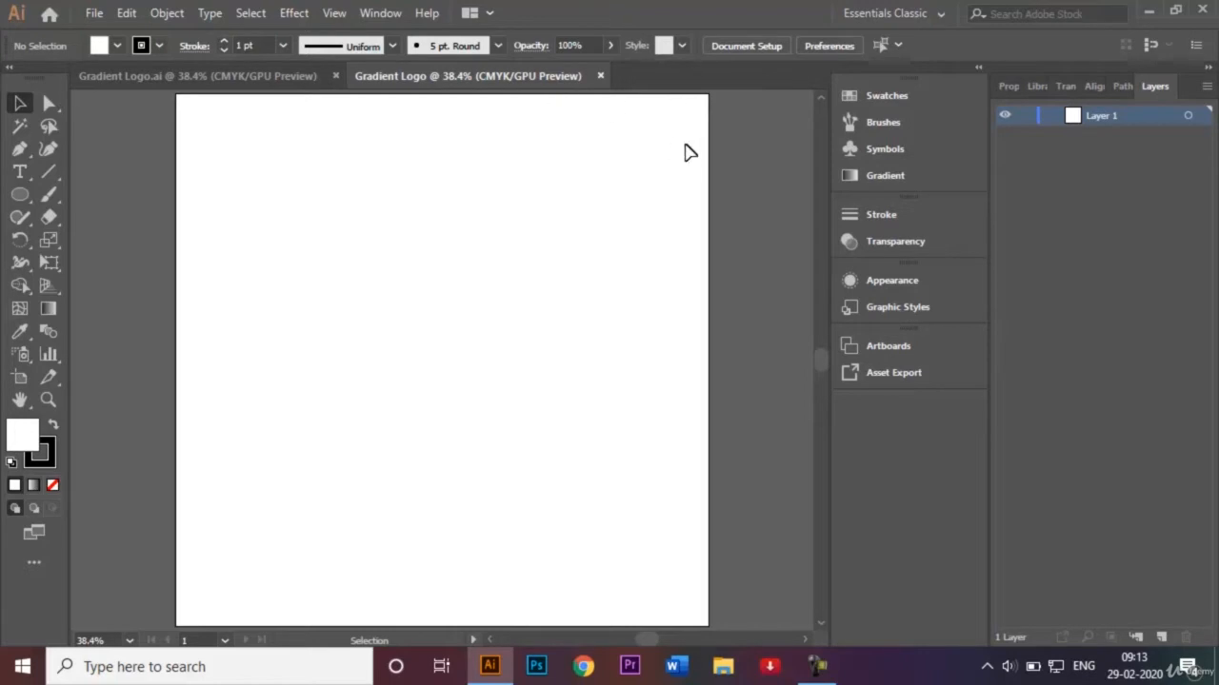
Check the Smart Guides setting and view the finished logo in Gradient Logo.ai, returning to the new document.
left_click(335, 13)
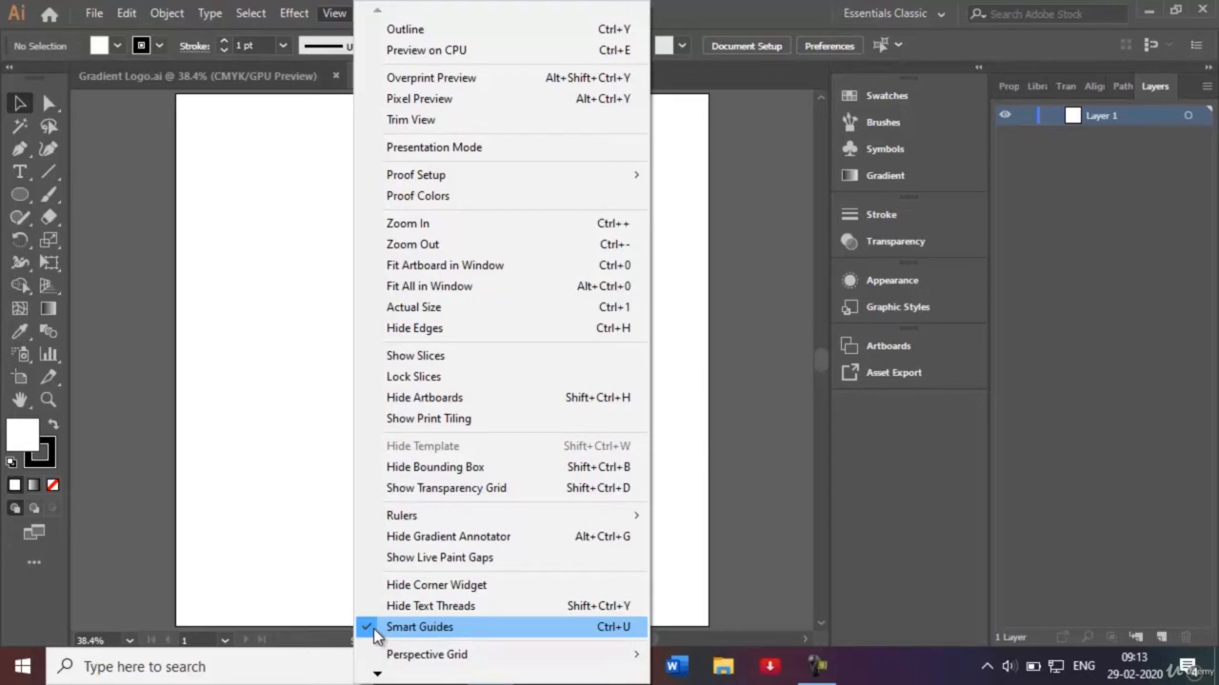
left_click(285, 434)
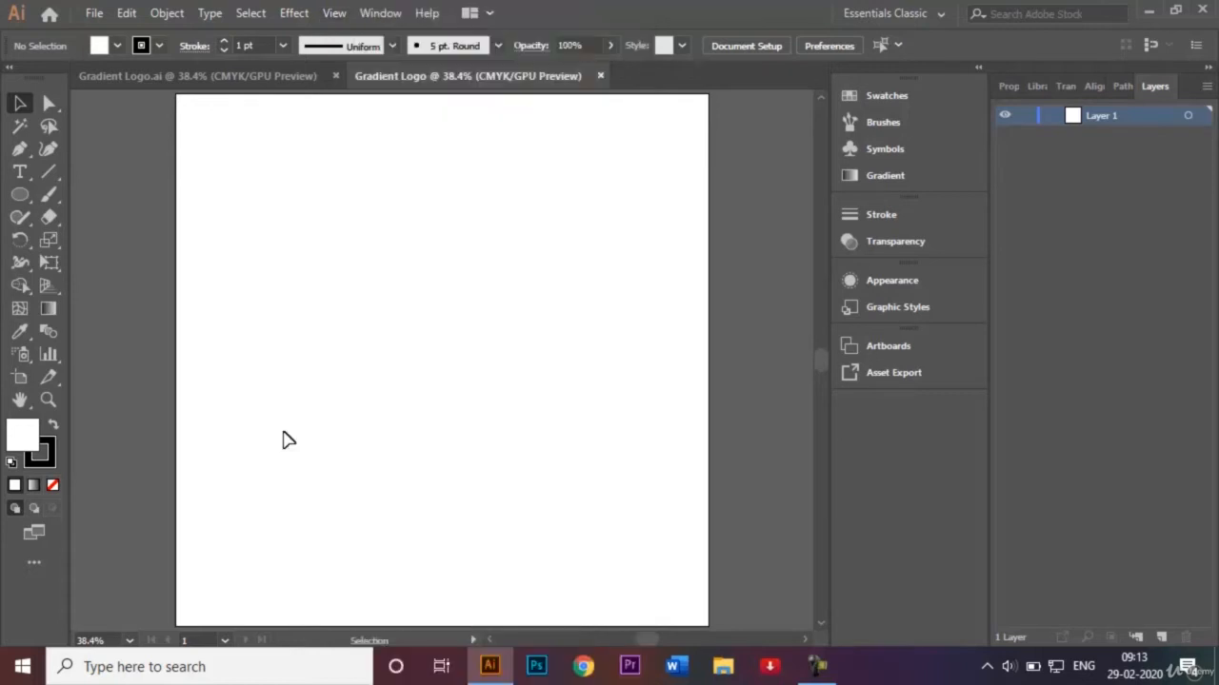
left_click(249, 85)
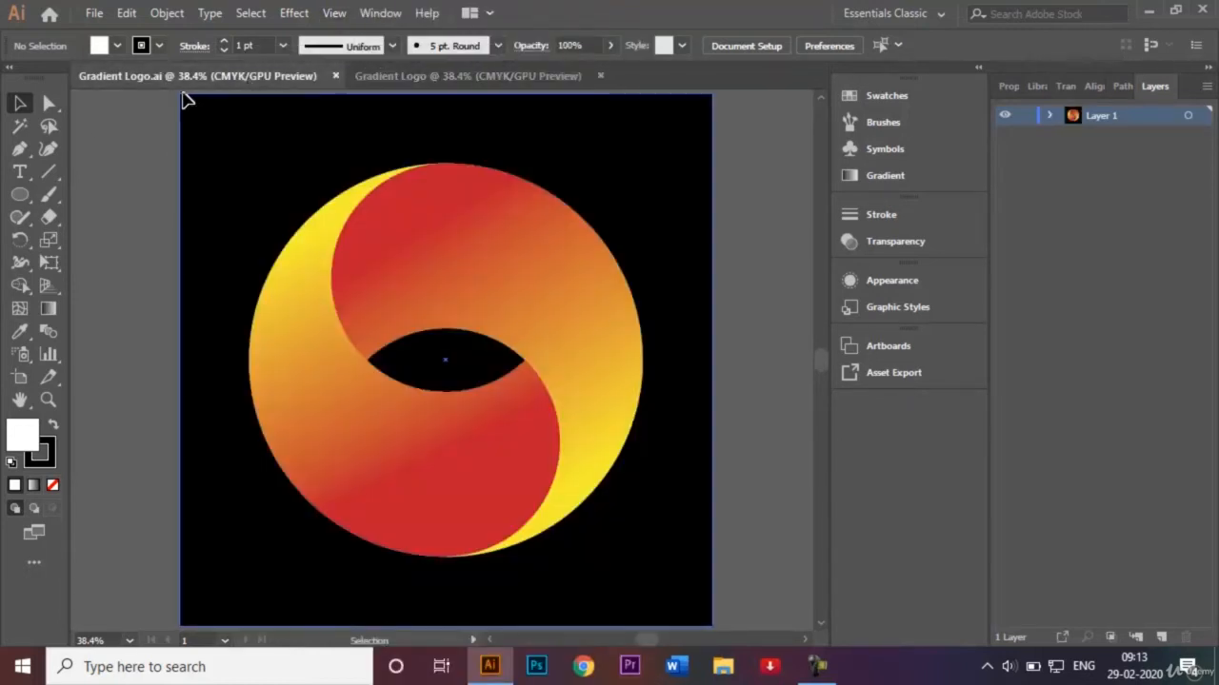
left_click(440, 74)
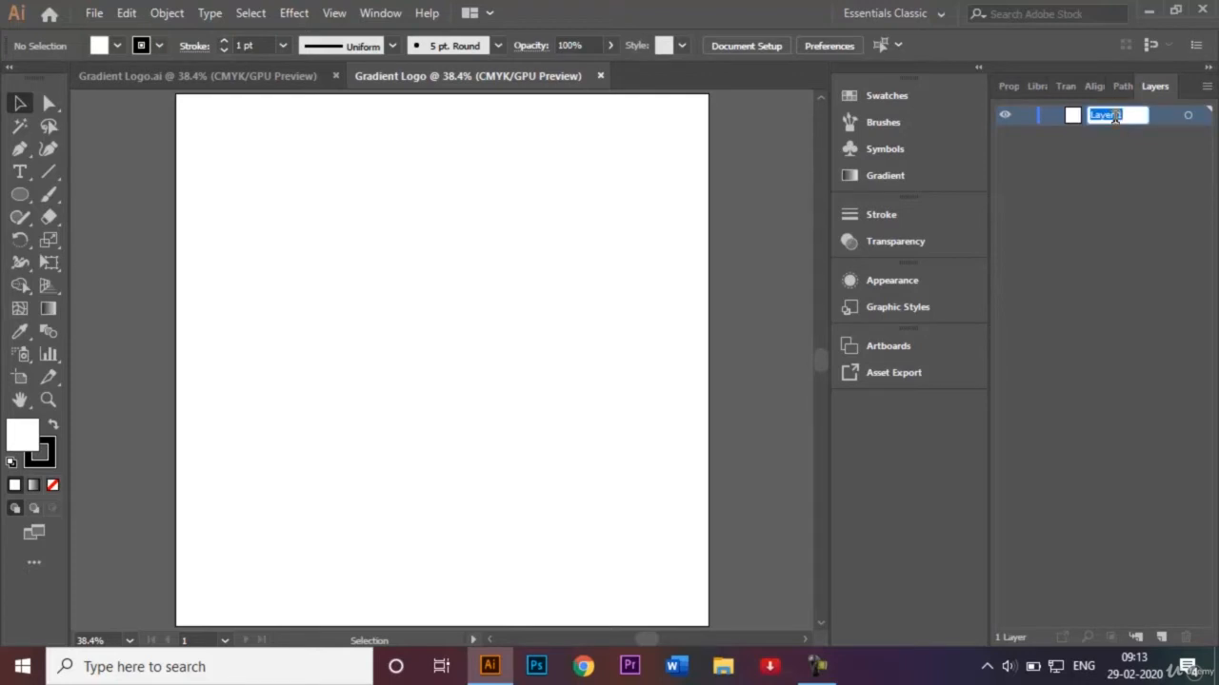
Rename the document's only layer "Background".
key("BackSpace")
type("Background")
key("BackSpace")
type("d")
key("Return")
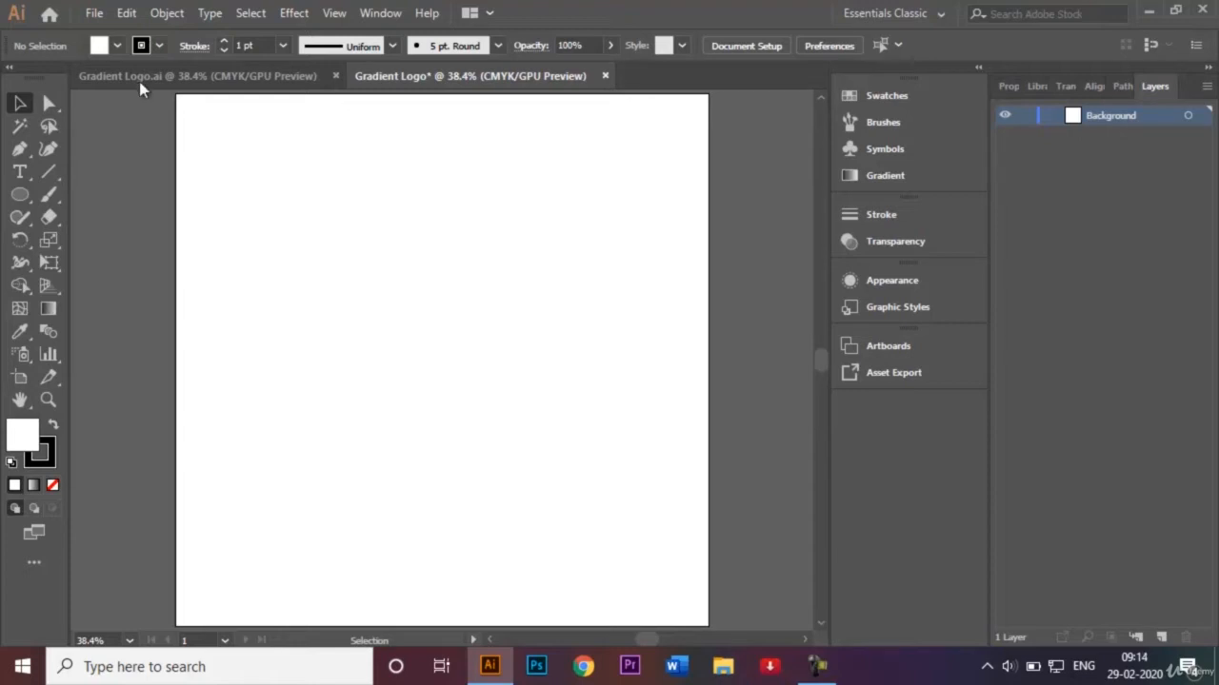
Choose the Rectangle tool and set it to a black fill with no stroke.
left_click(19, 194)
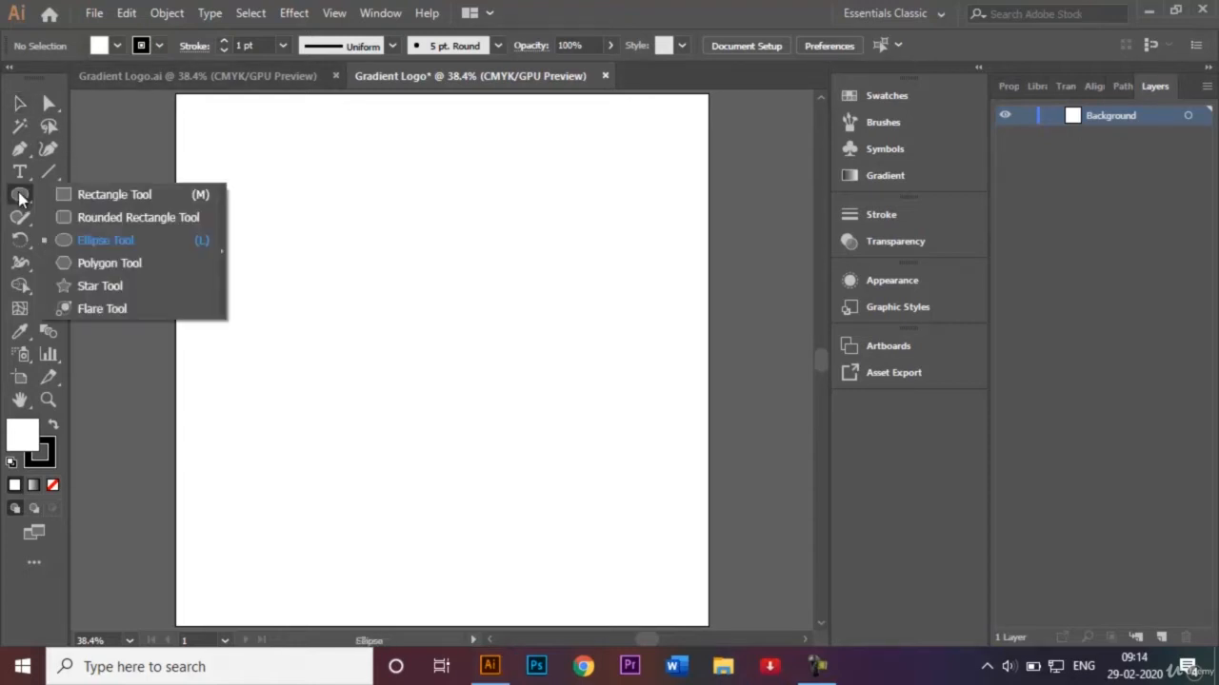
left_click(89, 194)
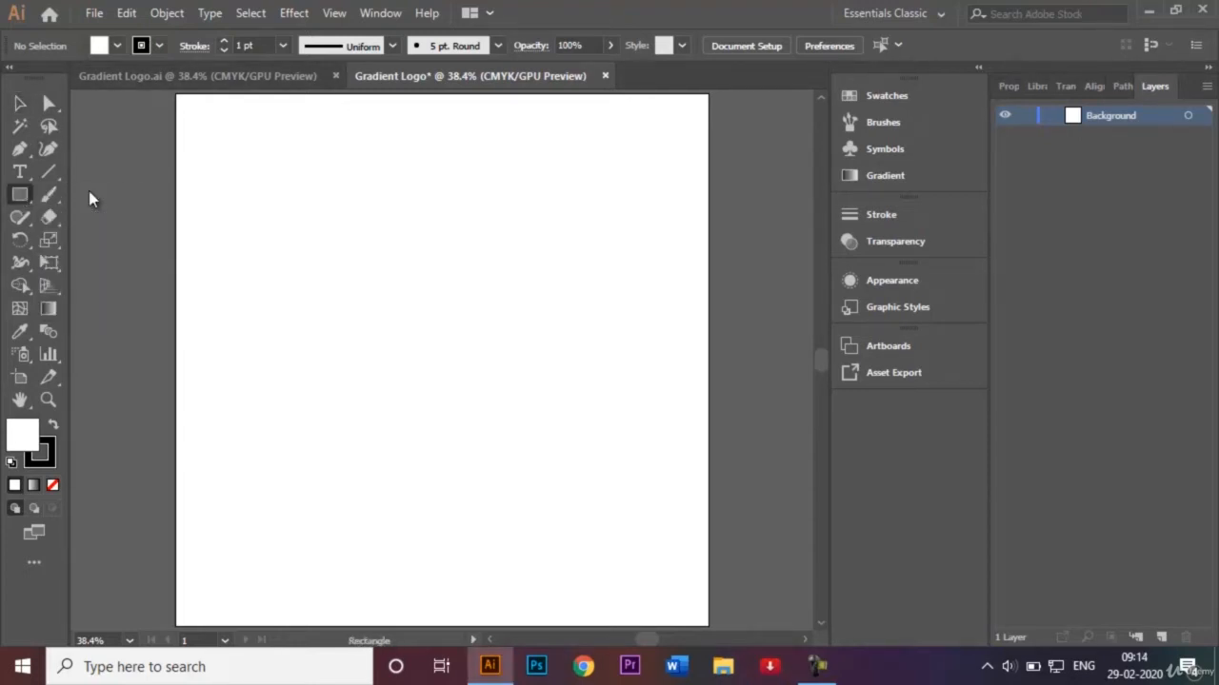
left_click(159, 46)
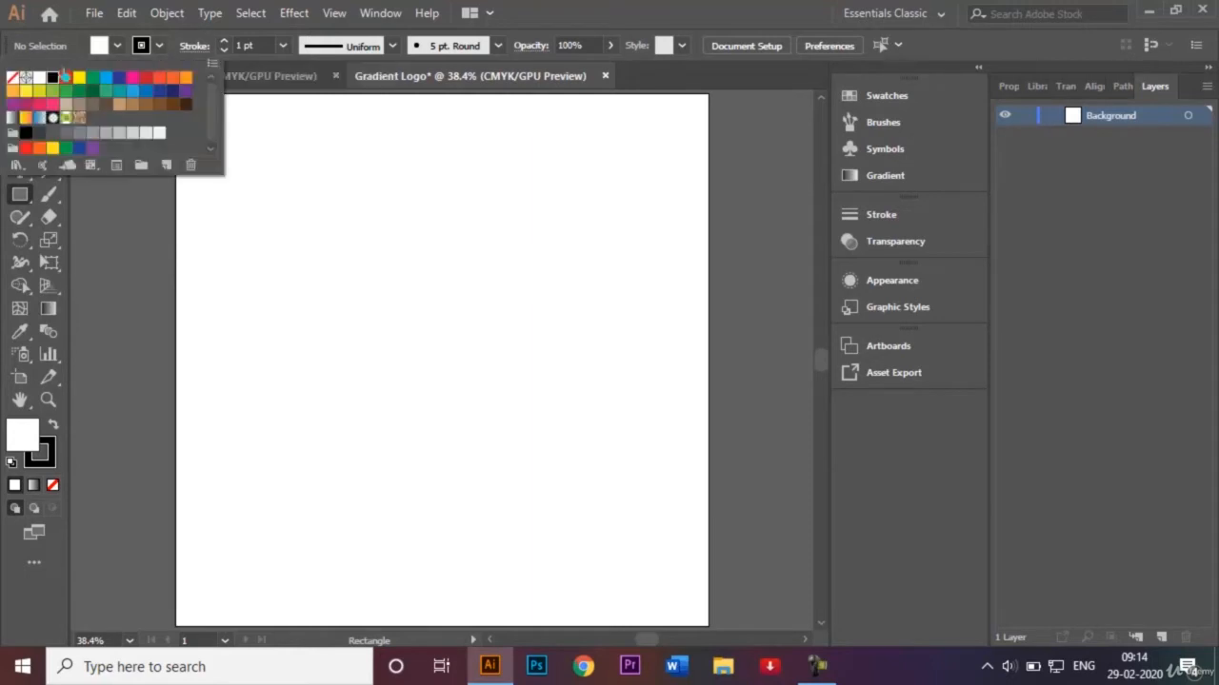
left_click(12, 80)
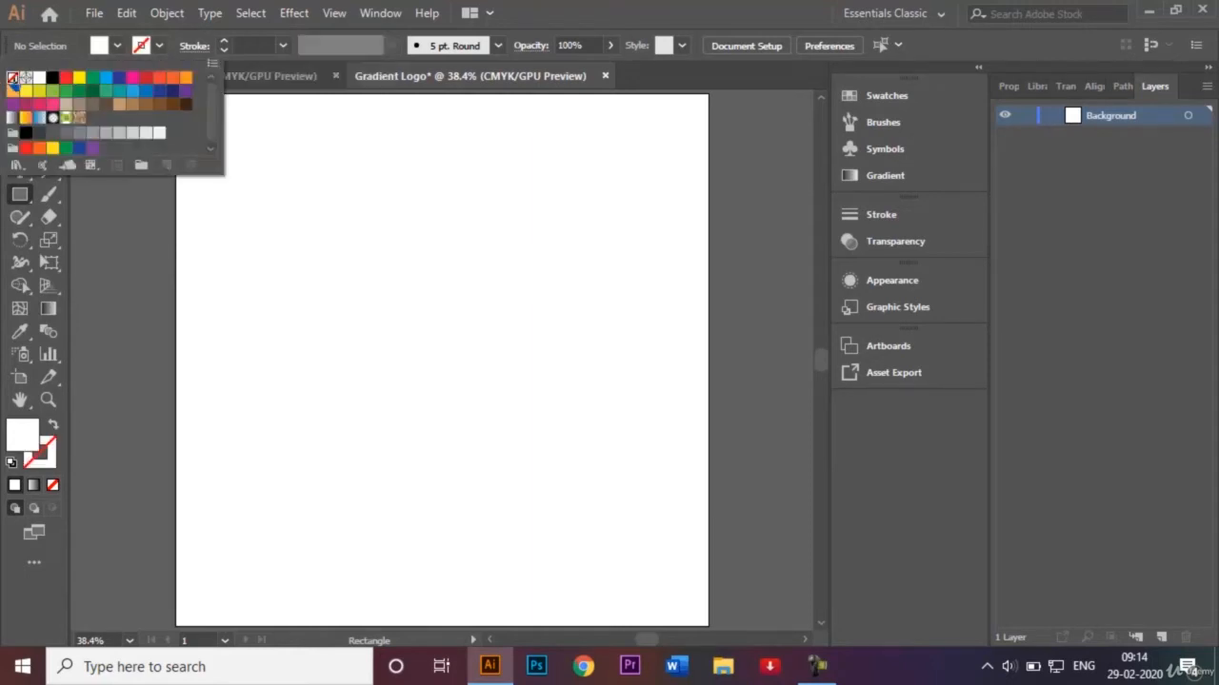
left_click(119, 46)
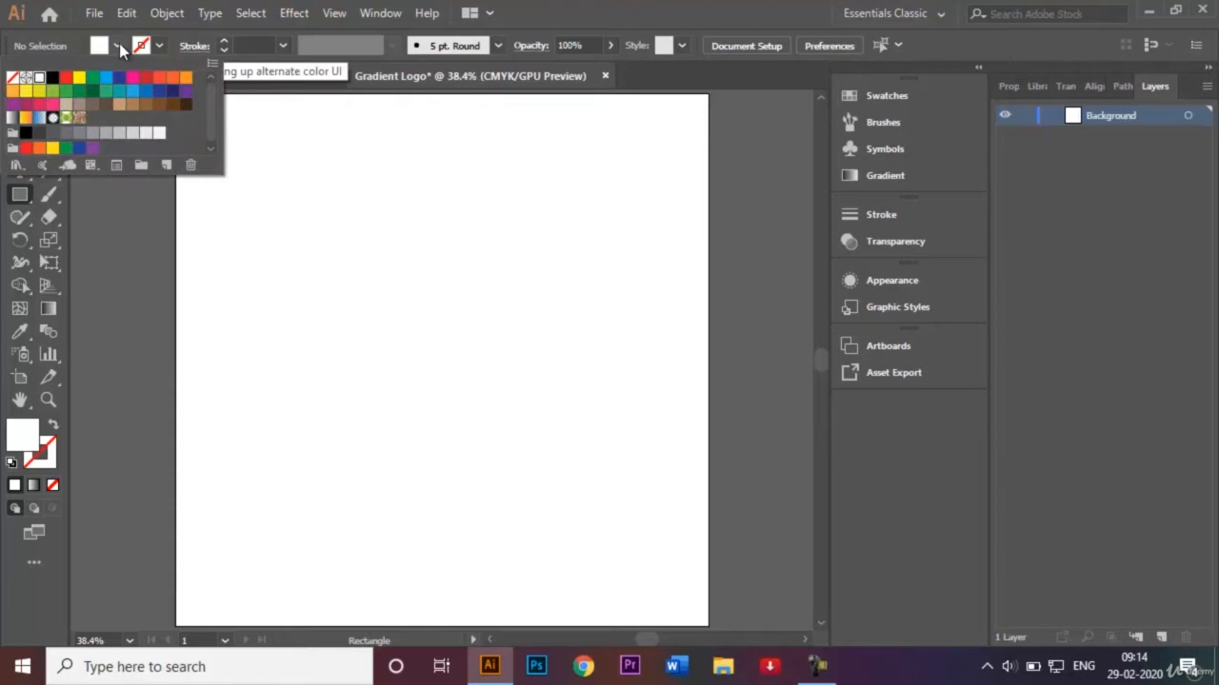
left_click(54, 77)
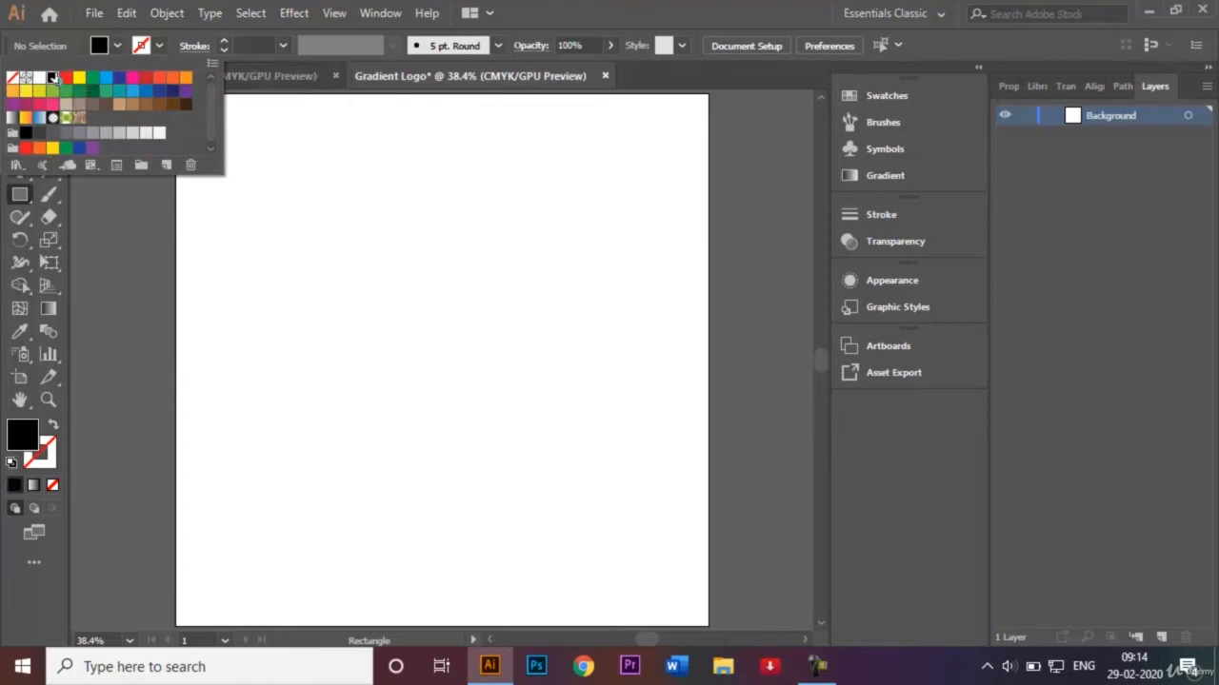
left_click(375, 284)
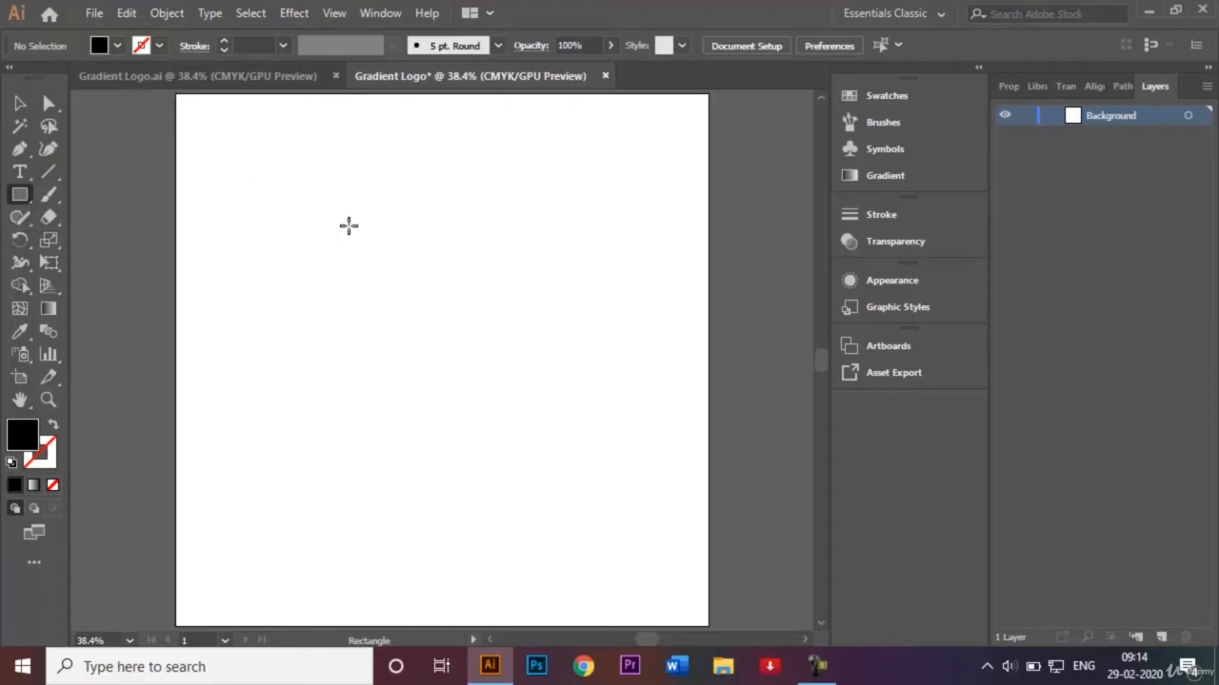
Create a black rectangle 1000 px wide and 1000 px high on the Background layer.
left_click(431, 295)
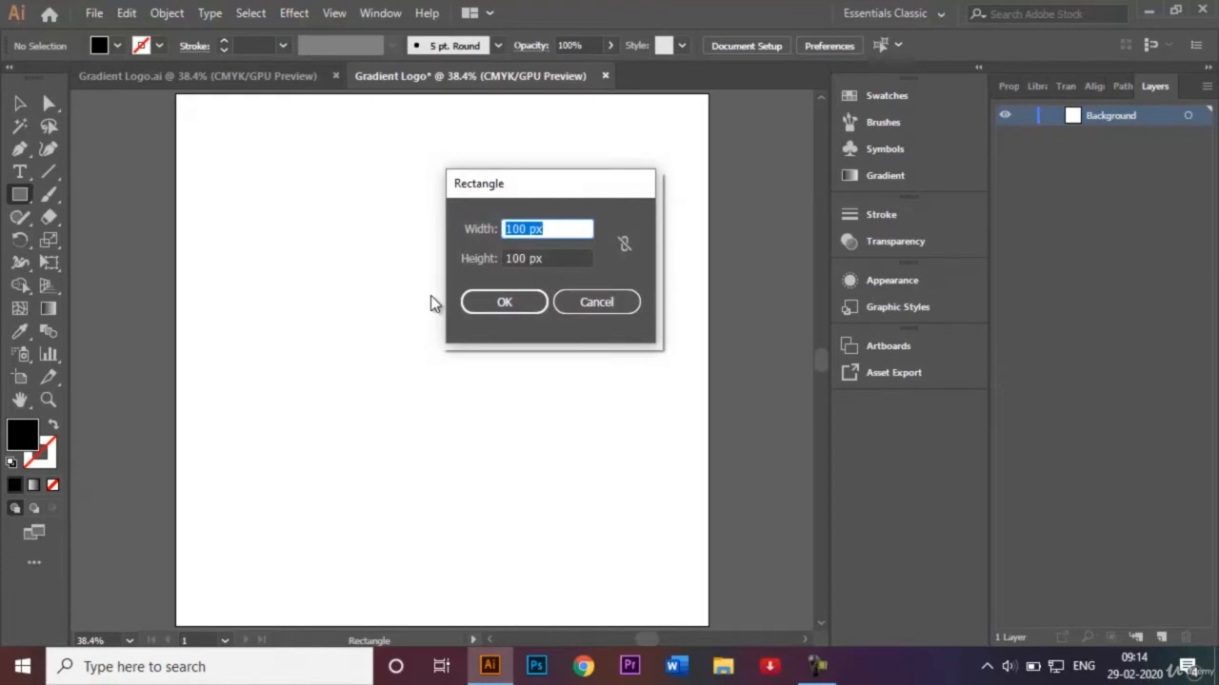
left_click(513, 229)
type("0")
left_click(513, 255)
type("0")
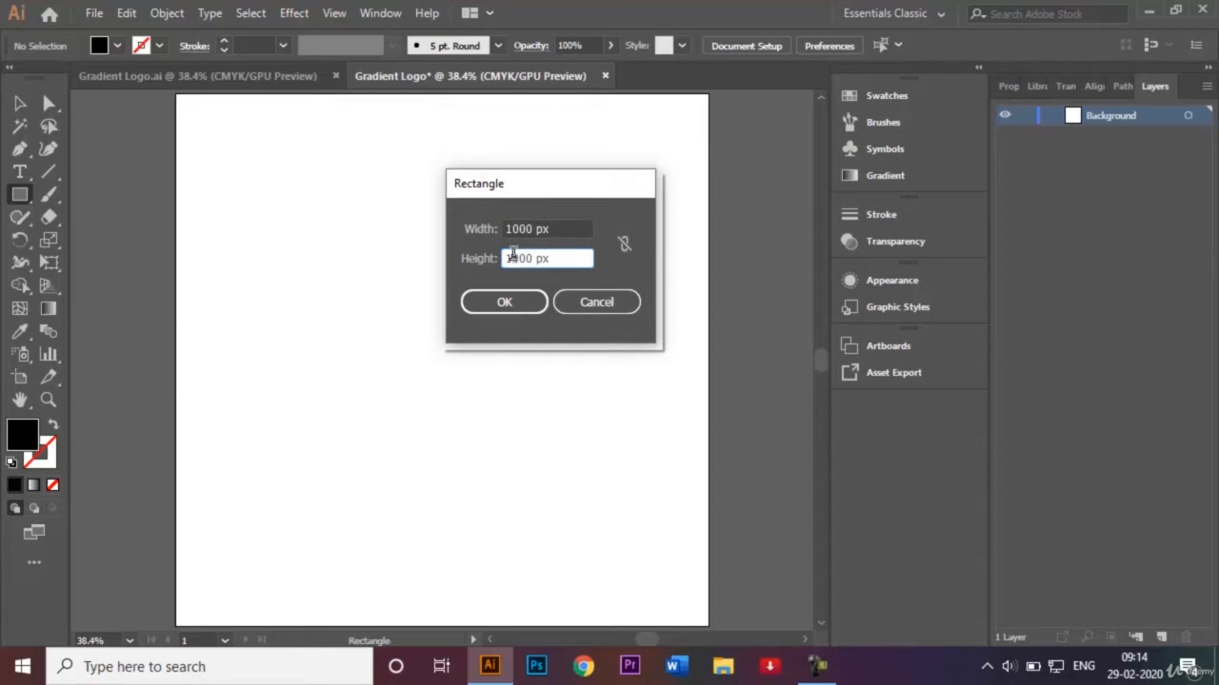
left_click(500, 302)
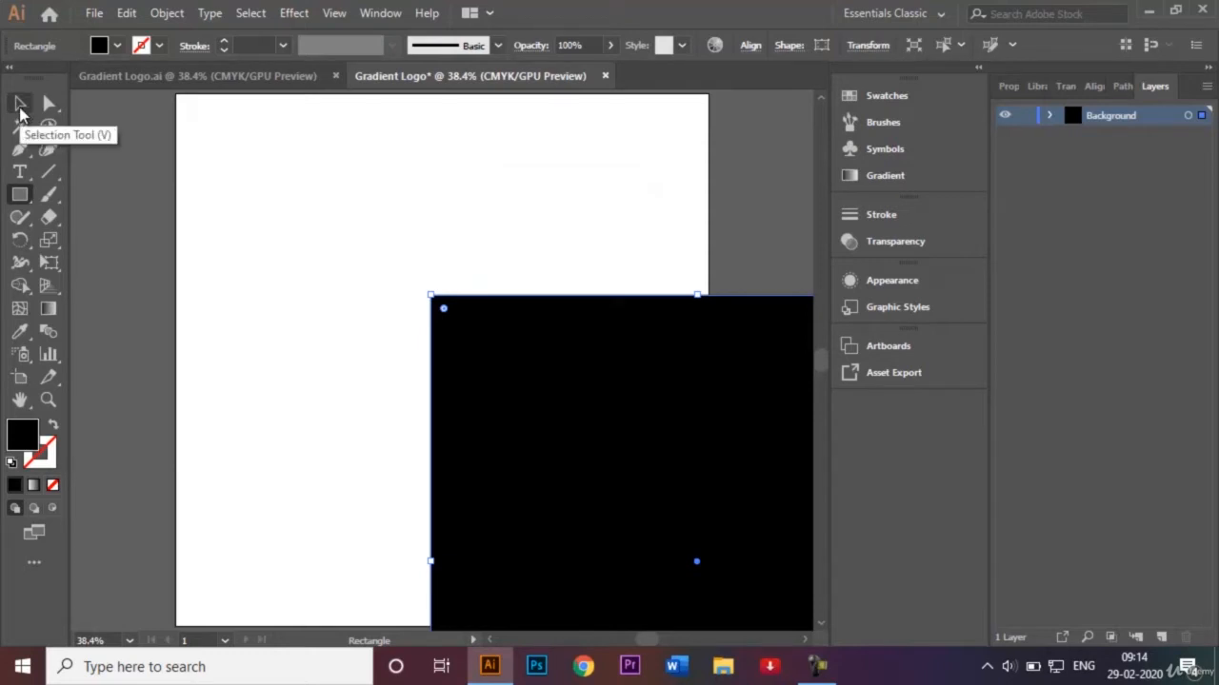
Move the black rectangle so it exactly covers the artboard, and deselect it.
left_click(20, 108)
left_click_drag(591, 434, 337, 239)
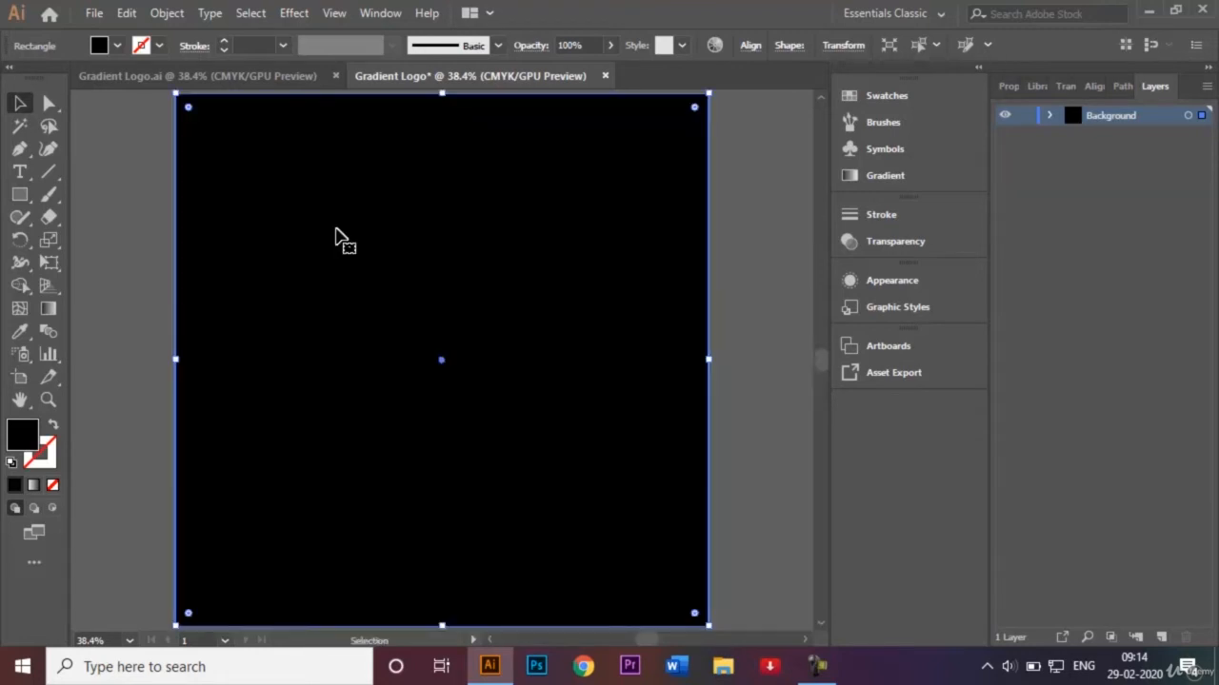
left_click(734, 269)
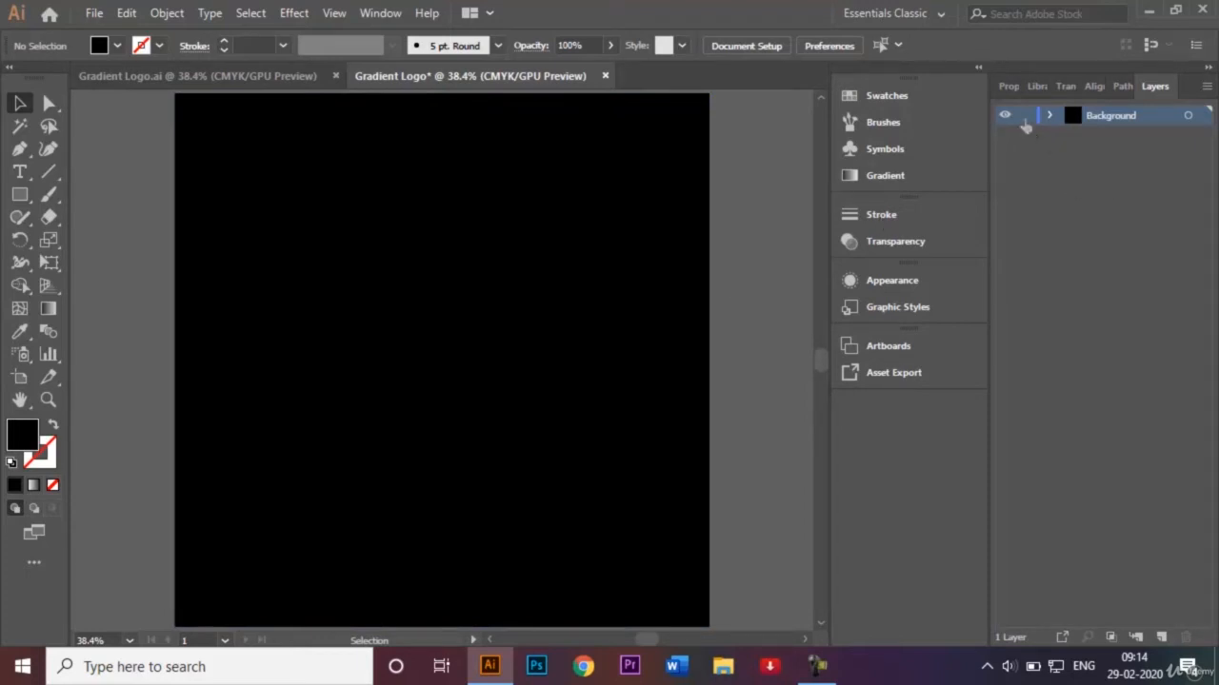
Lock the Background layer and add a new layer above it named "Logo".
left_click(1024, 120)
left_click(1162, 638)
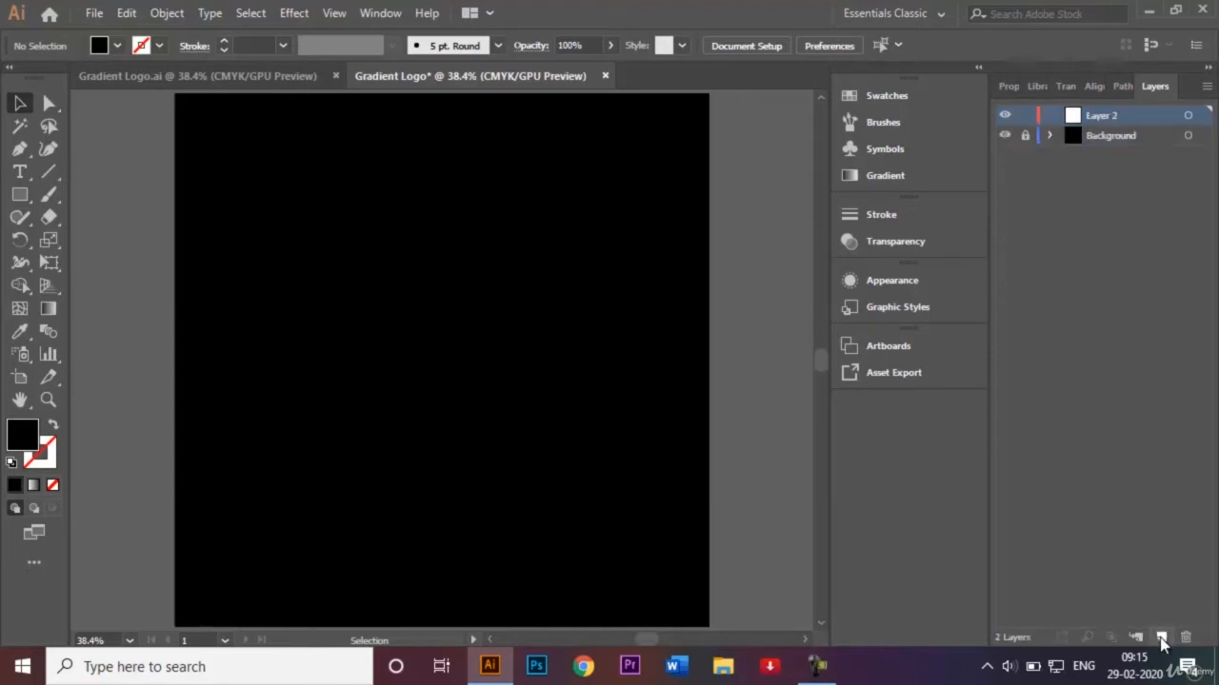
double_click(1104, 116)
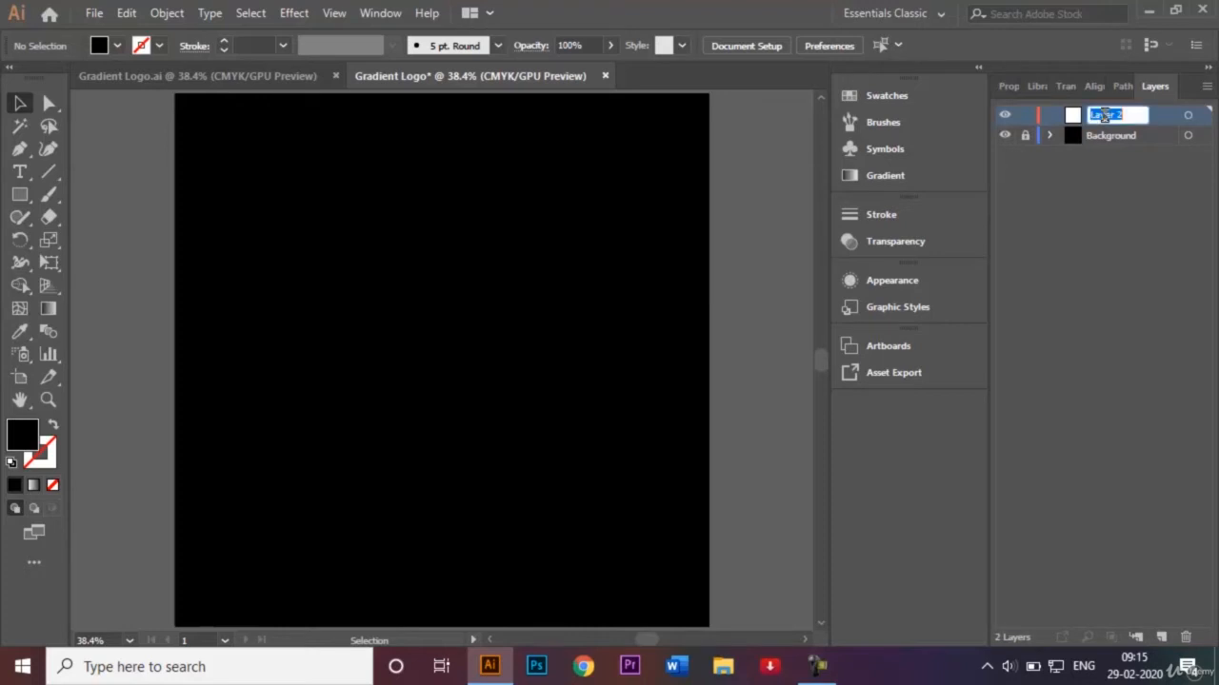
key("BackSpace")
type("Logo")
key("Return")
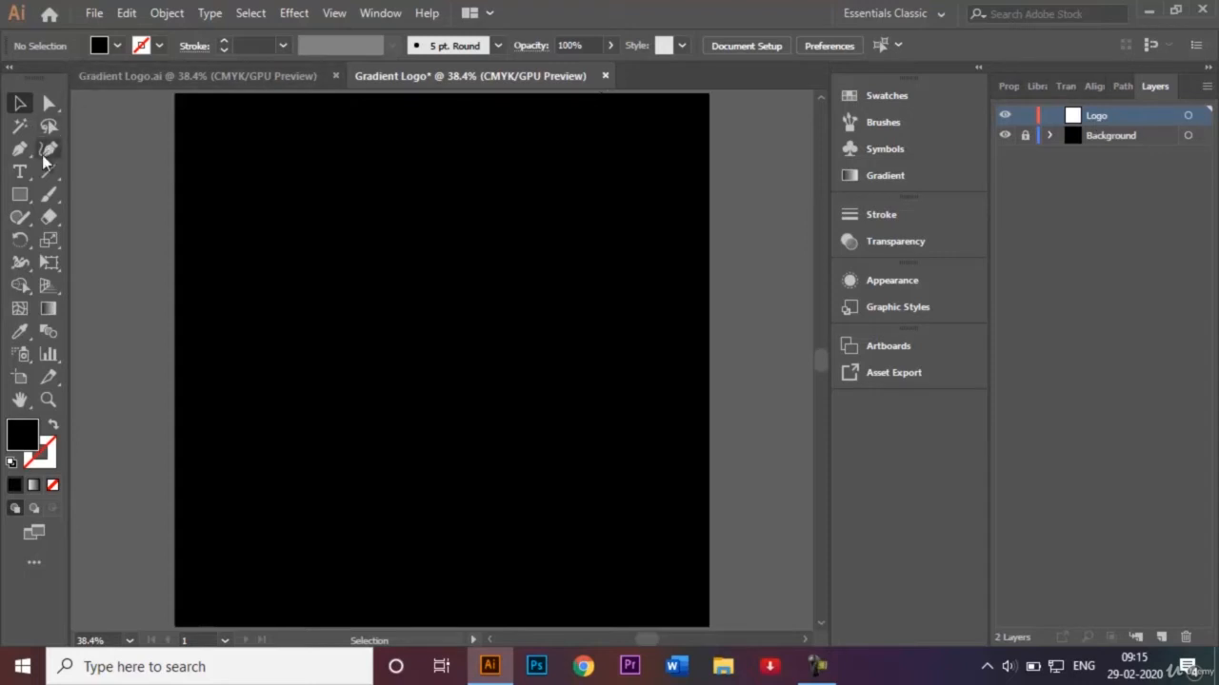
Choose the Ellipse tool and set it to no fill with a white 3 pt stroke.
left_click(21, 196)
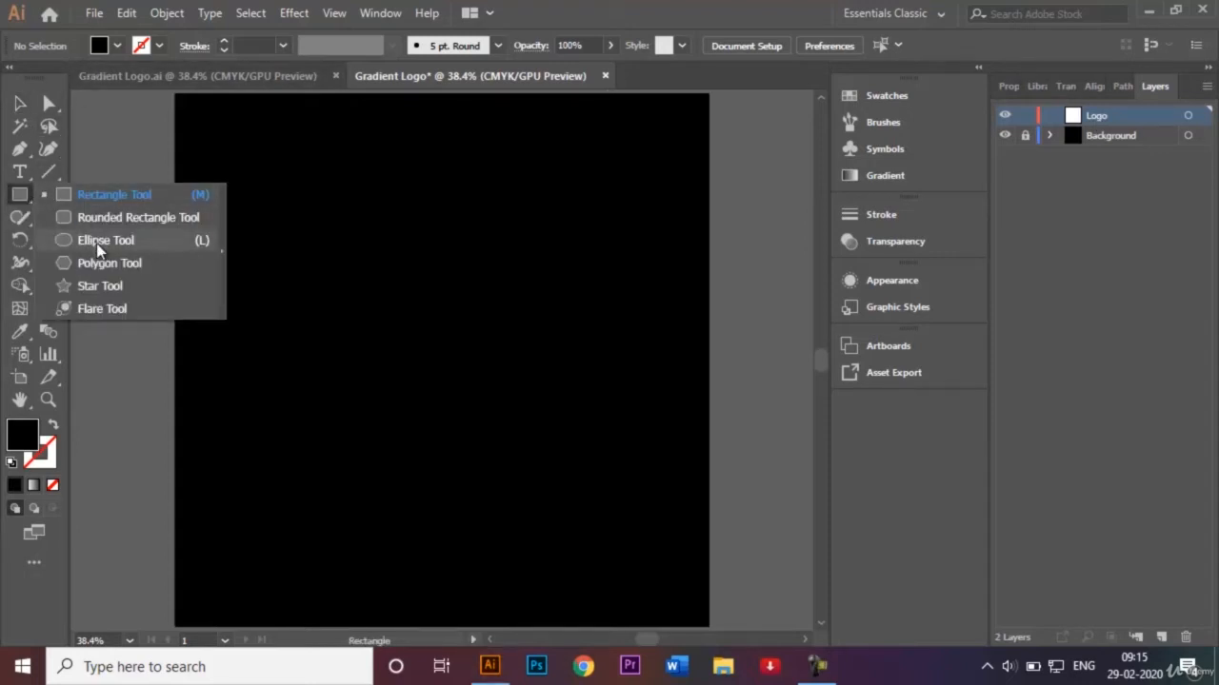
left_click(99, 242)
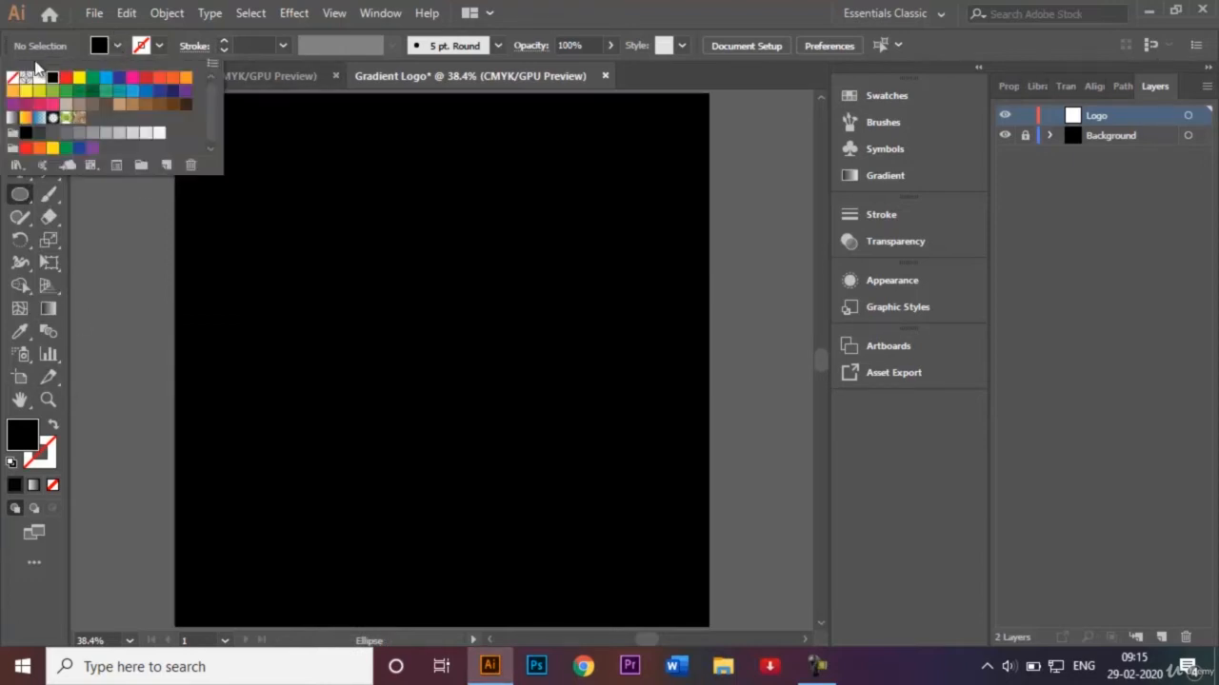
left_click(13, 77)
left_click(159, 48)
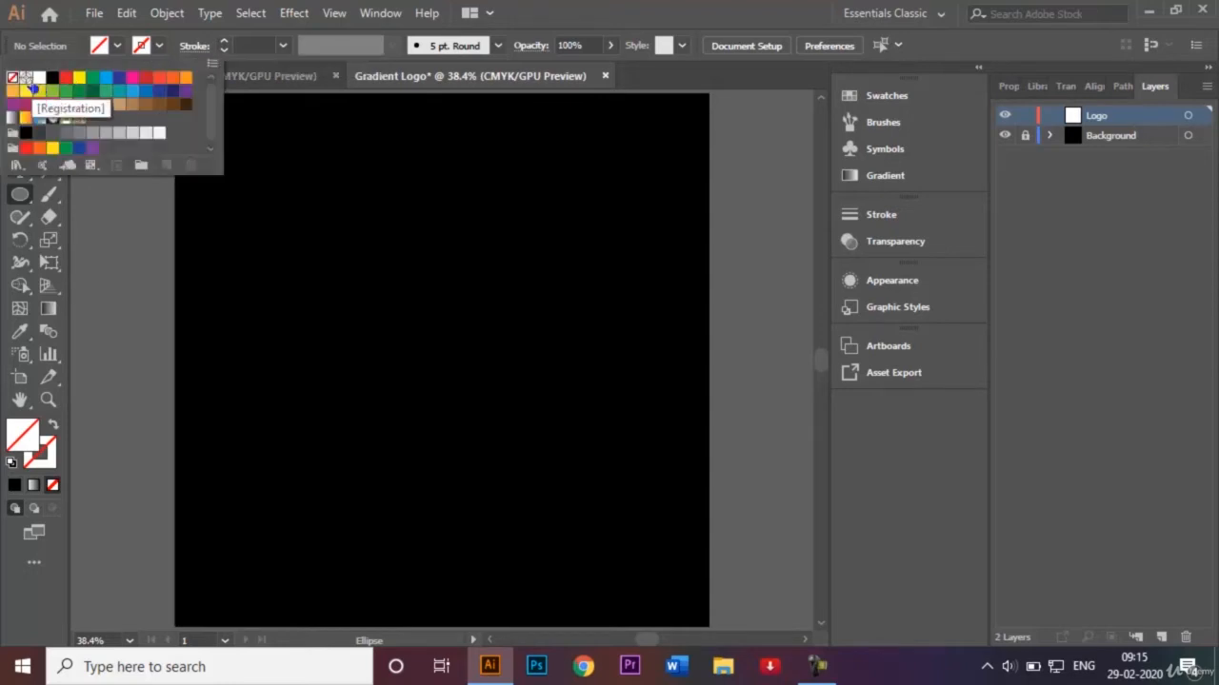
left_click(28, 80)
left_click(40, 79)
left_click(106, 247)
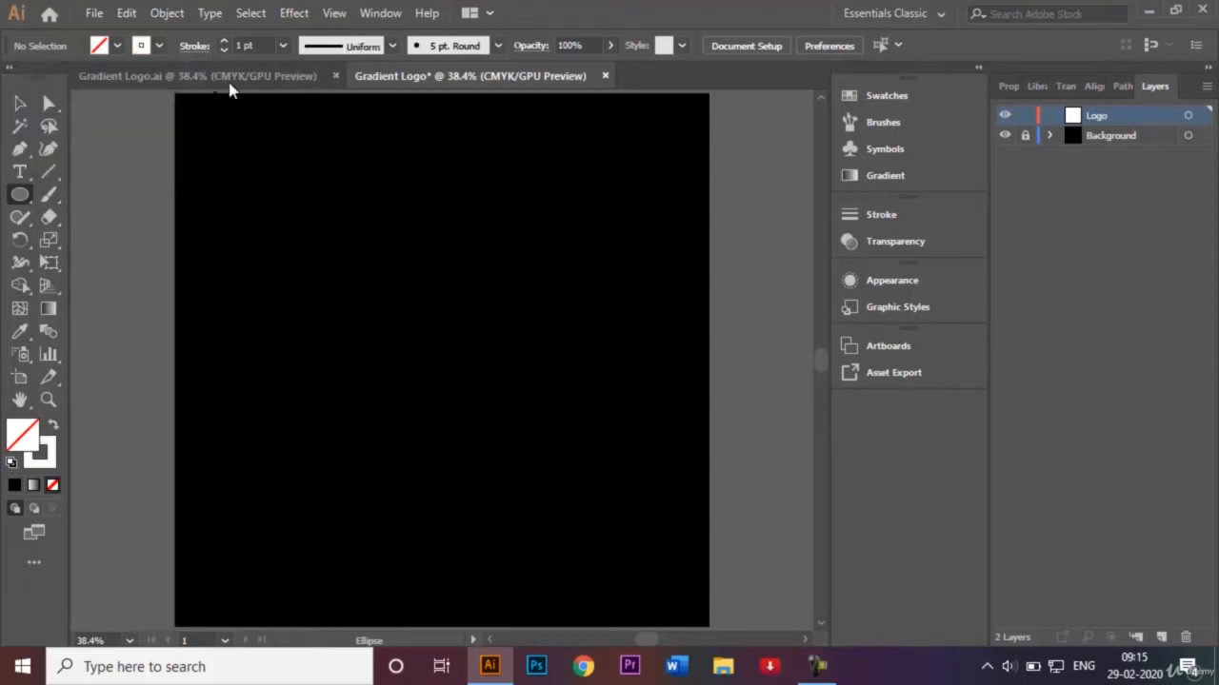
left_click(282, 46)
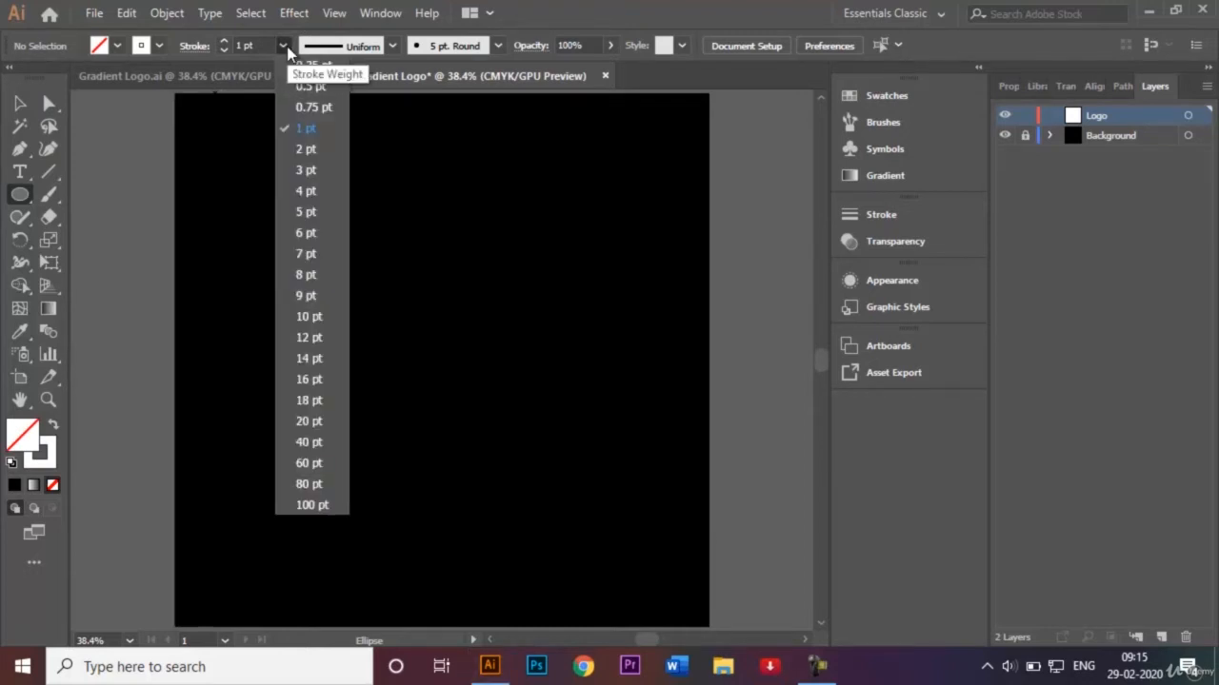
left_click(320, 170)
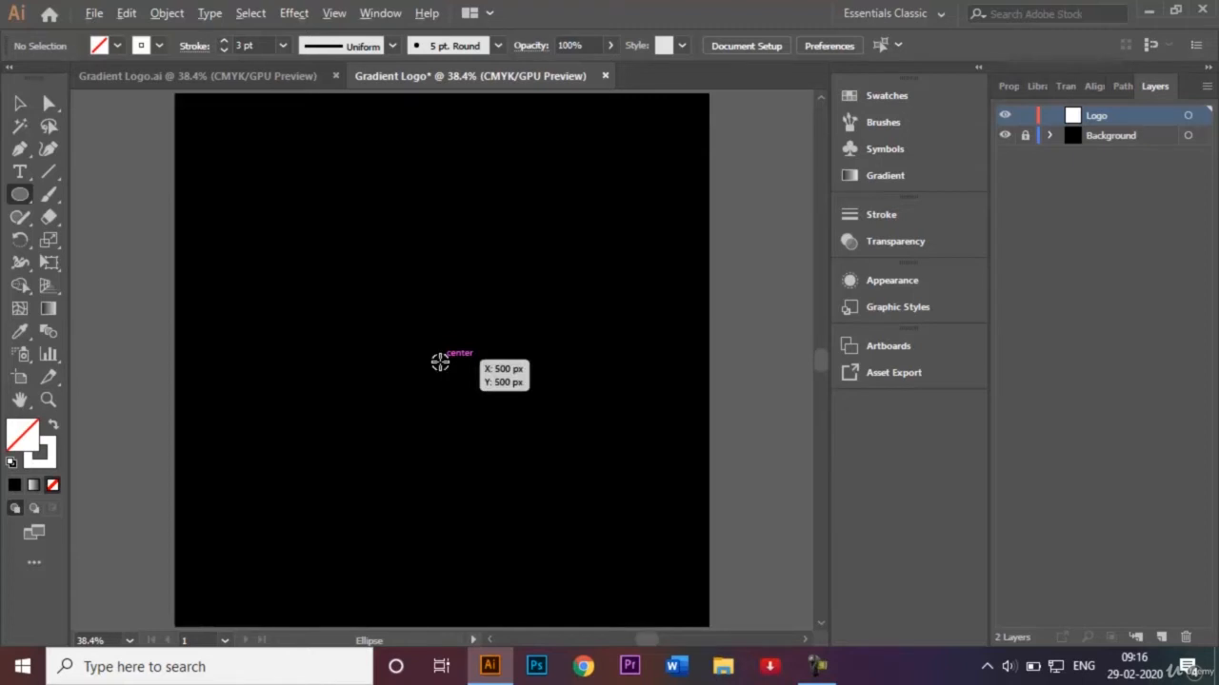
Draw a large circle outward from the artboard's center on the Logo layer, leaving a margin to the artboard edges.
left_click_drag(439, 361, 662, 554)
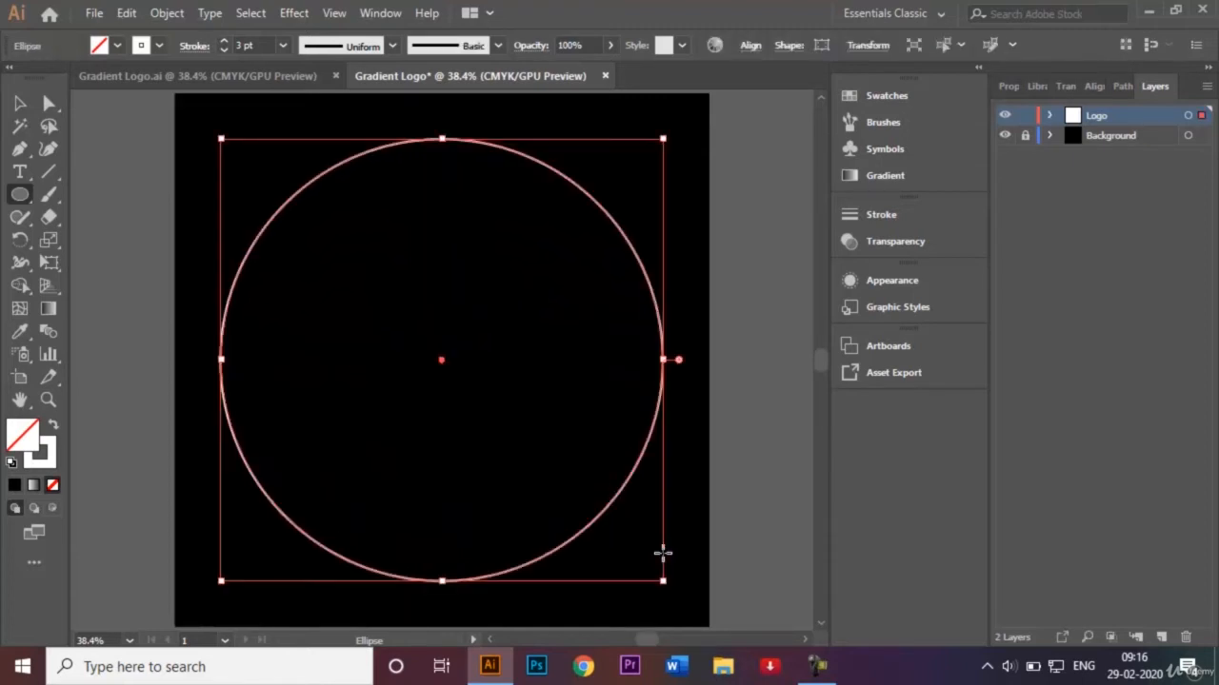
left_click(20, 103)
left_click(50, 148)
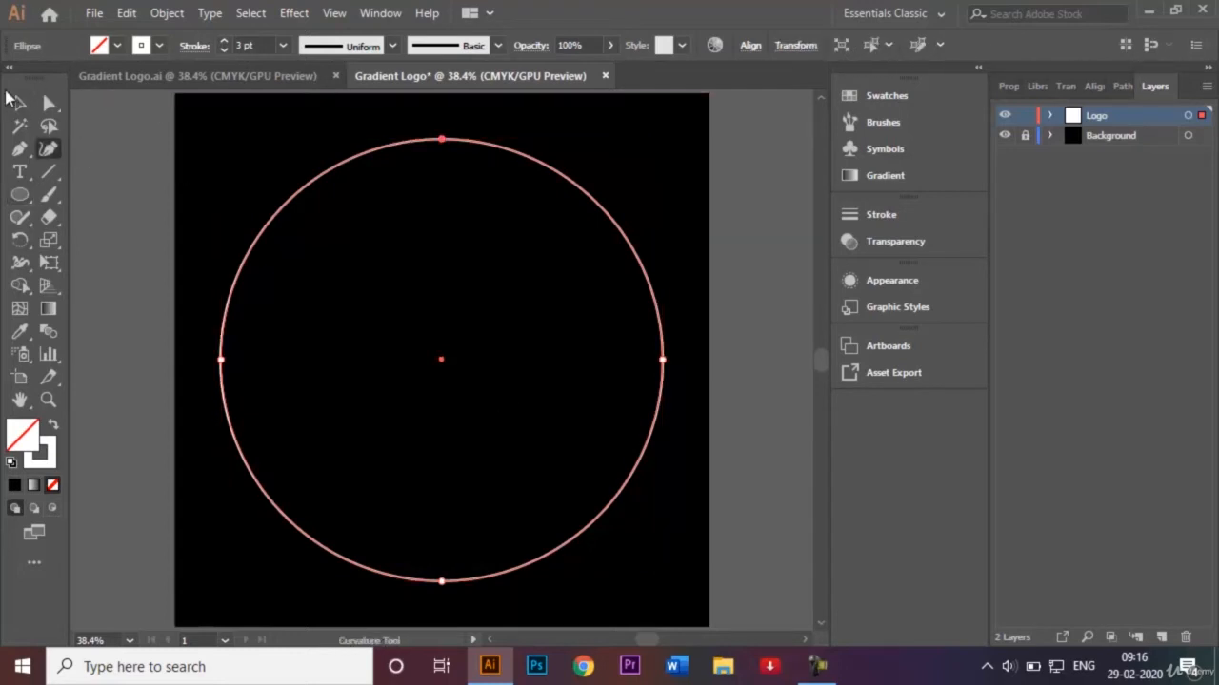
Deselect the large circle and draw a smaller concentric circle outward from its center with the Ellipse tool.
left_click(20, 102)
left_click(114, 141)
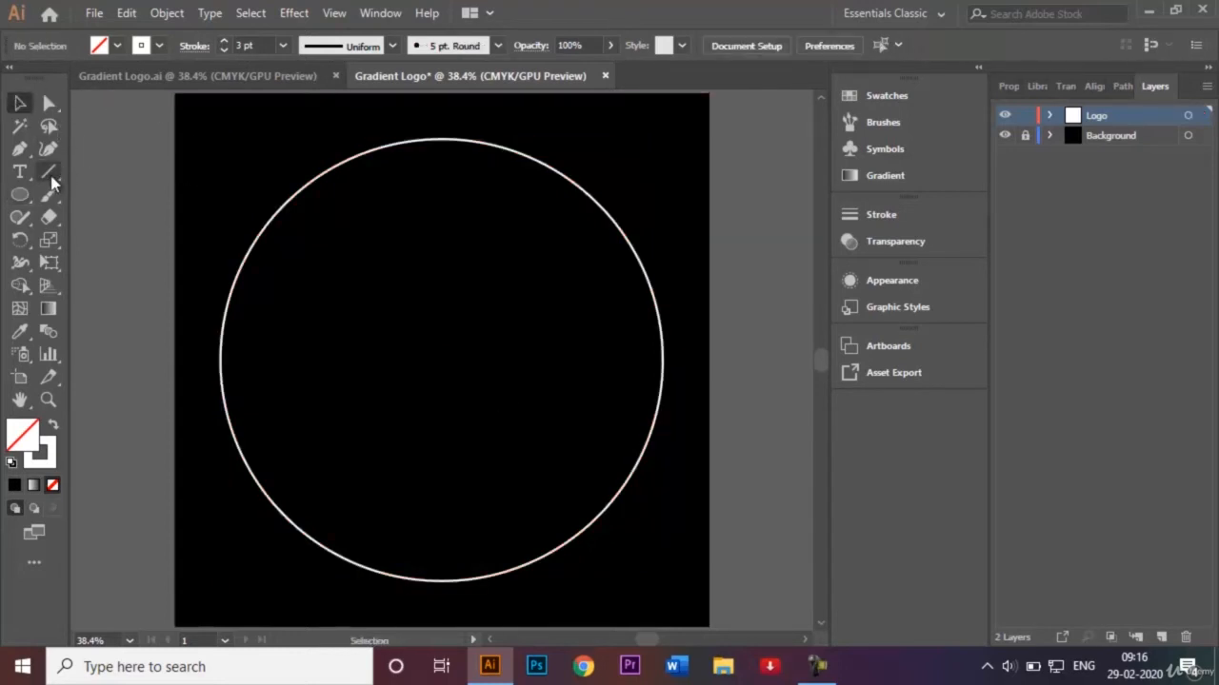
left_click(21, 195)
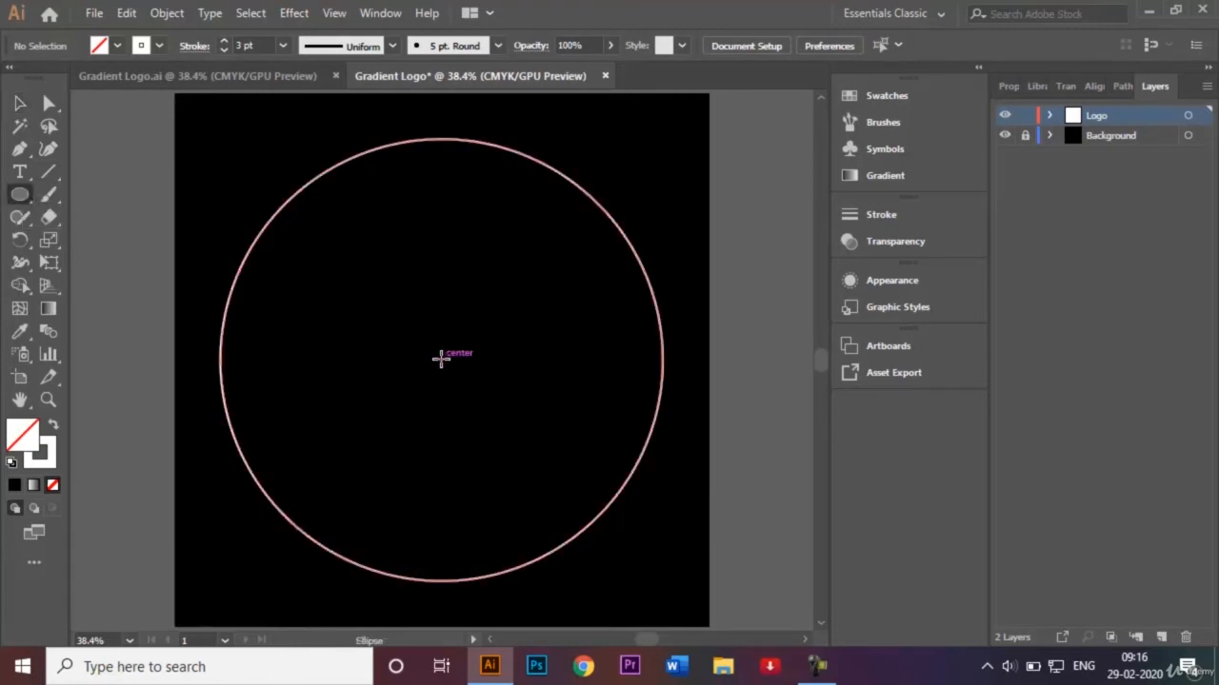
left_click_drag(440, 358, 561, 439)
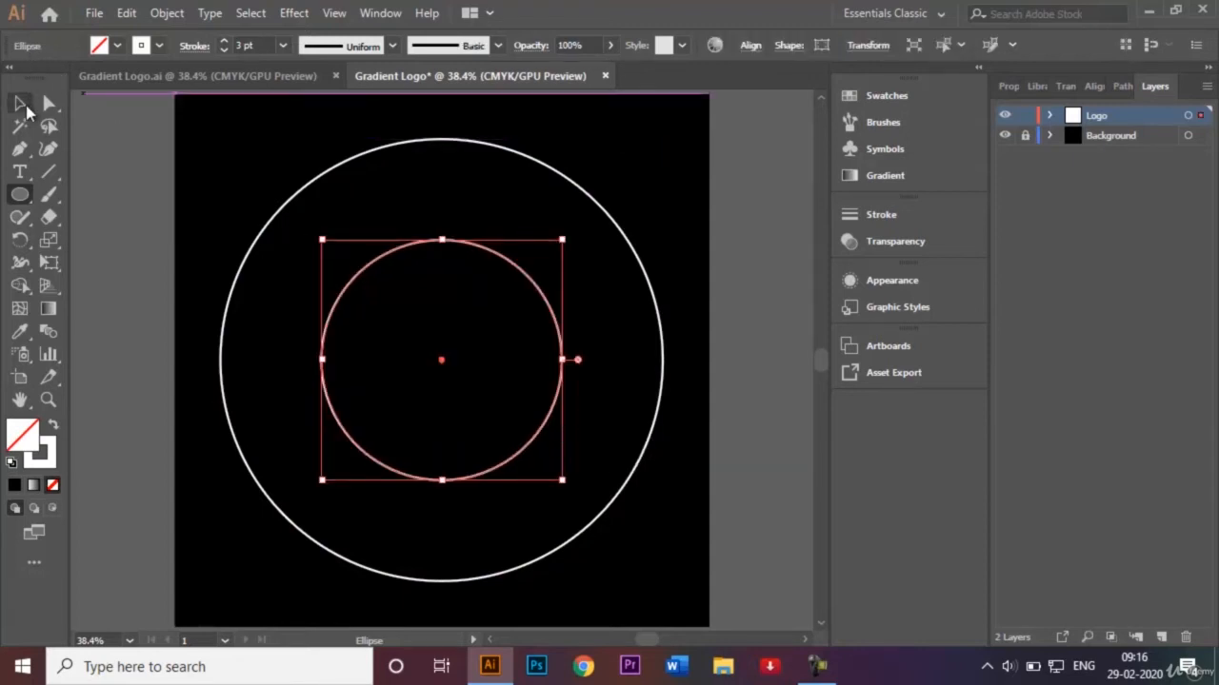
Move the small circle straight up until its top touches the top of the large circle, and deselect it.
left_click(21, 105)
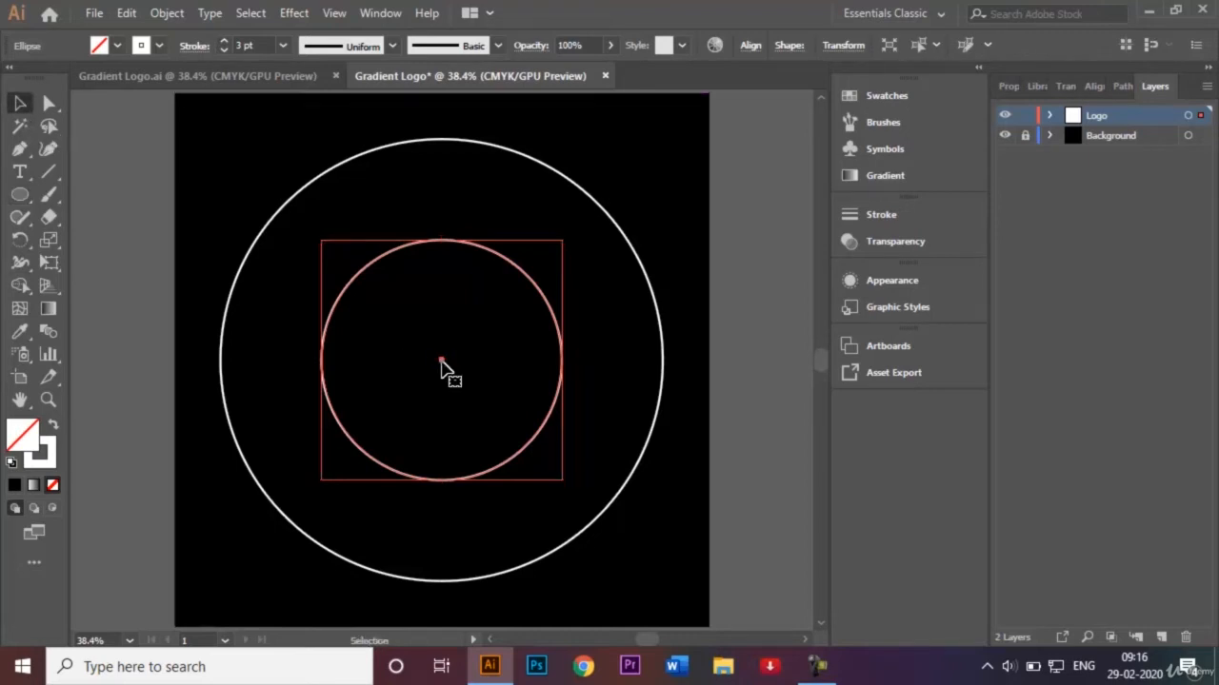
left_click_drag(442, 362, 444, 263)
left_click(617, 183)
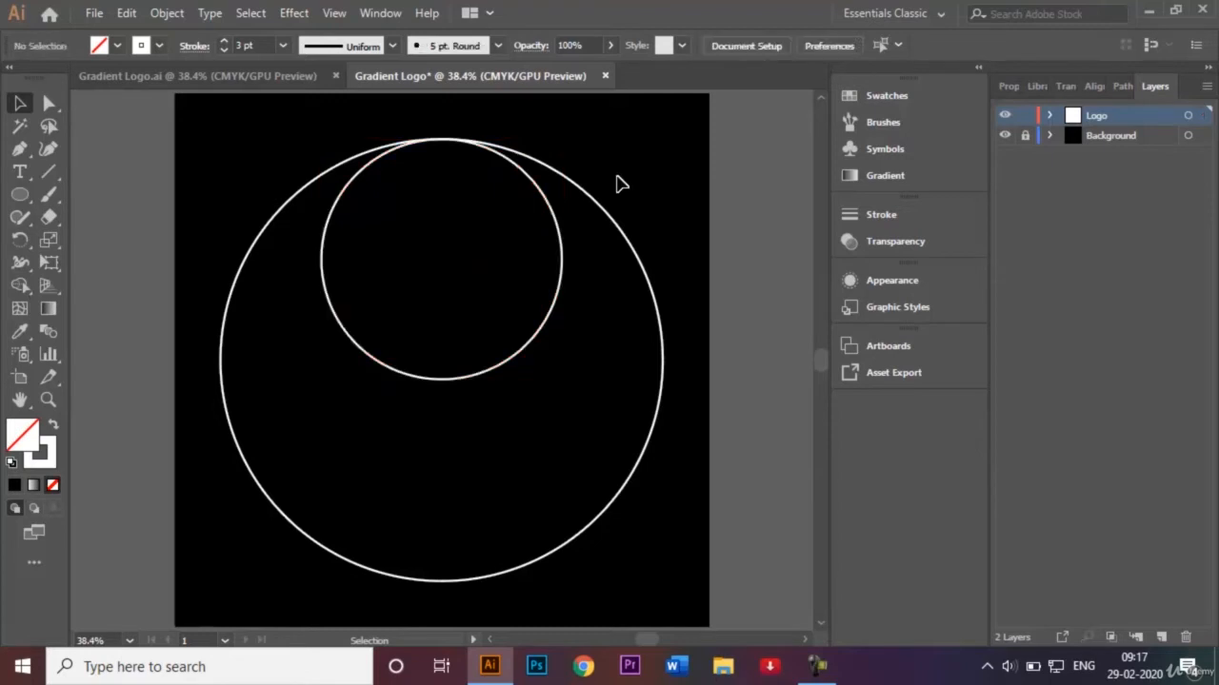
Duplicate the small circle straight down so the copy touches the bottom of the large circle, and deselect it.
left_click(543, 341)
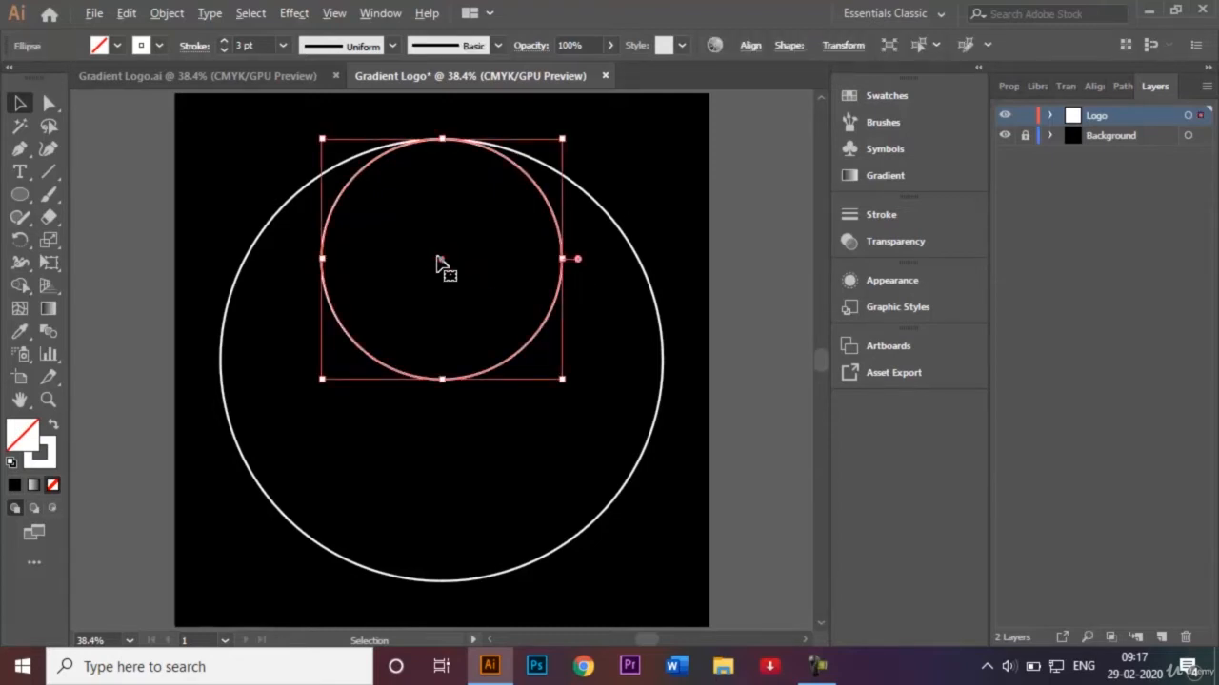
left_click_drag(441, 264, 440, 458)
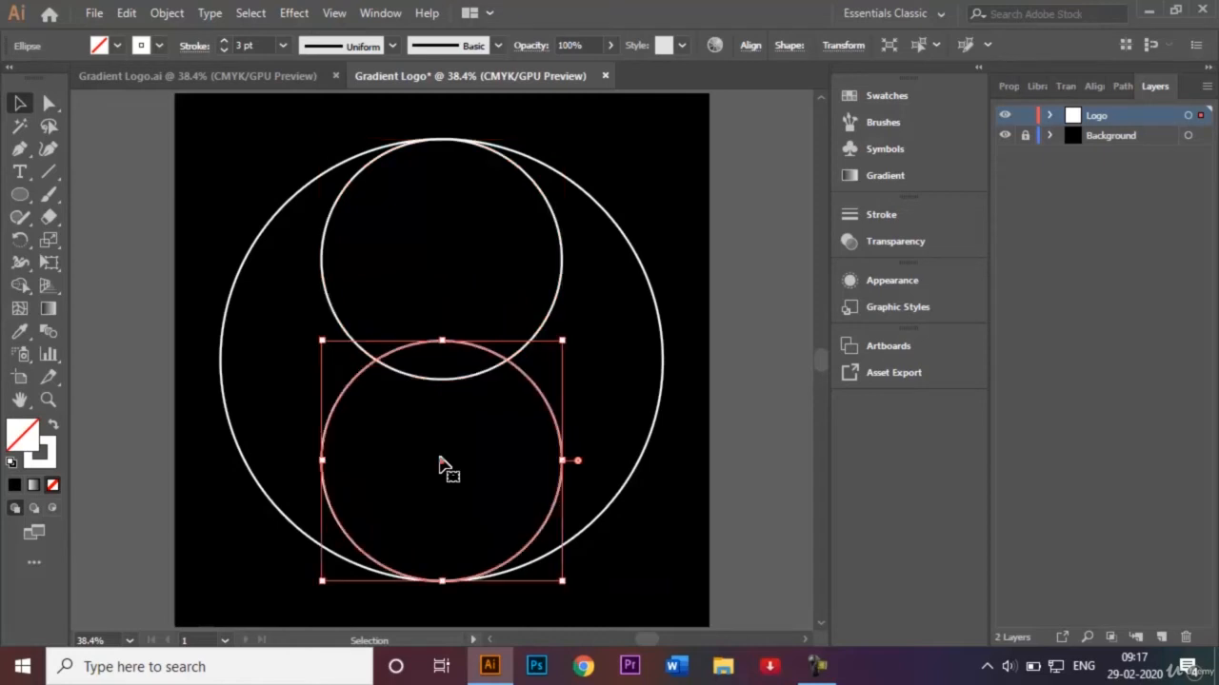
left_click(736, 268)
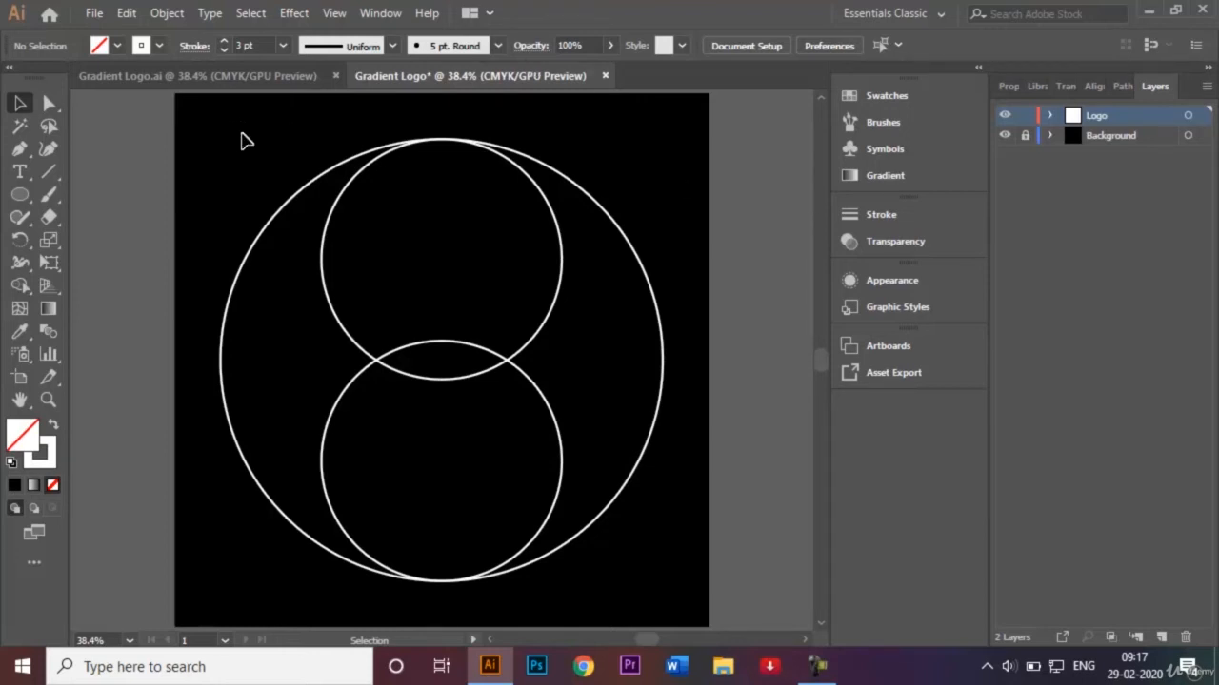
With Shape Builder, merge the left crescent with the lower circle and the upper circle with the right crescent, leaving out the central overlap.
left_click_drag(217, 139, 665, 591)
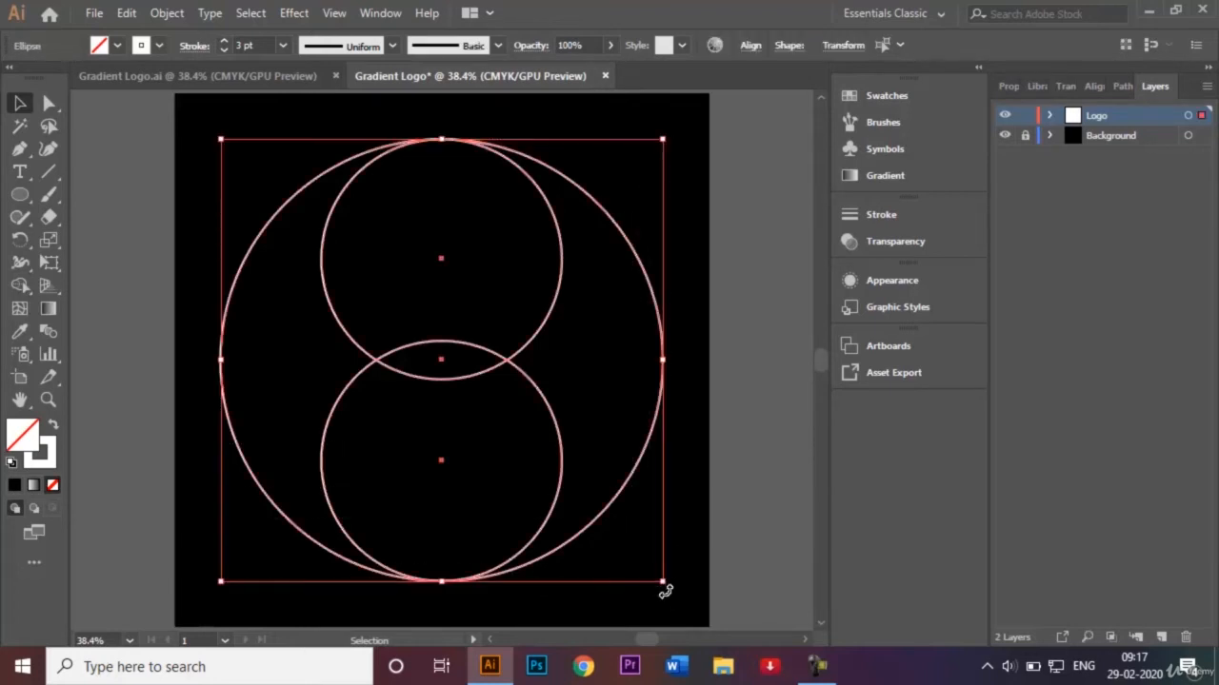
left_click(20, 289)
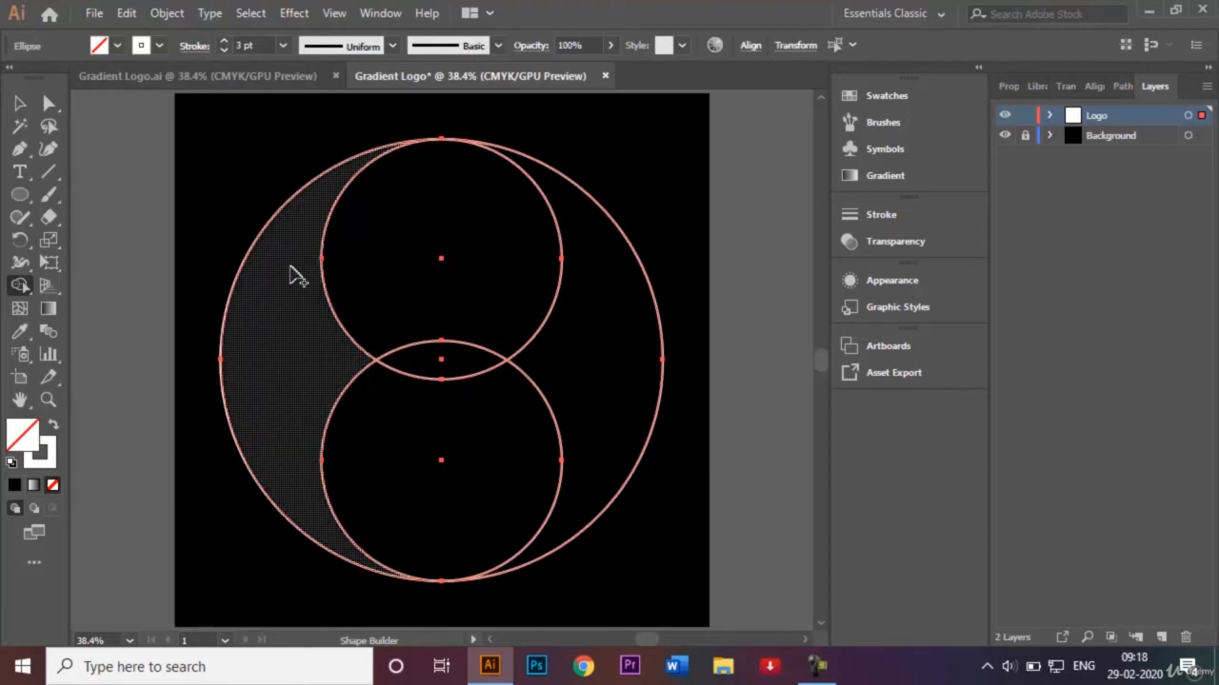
mouse_move(293, 269)
left_mouse_down()
mouse_move(330, 419)
mouse_move(448, 478)
left_mouse_up()
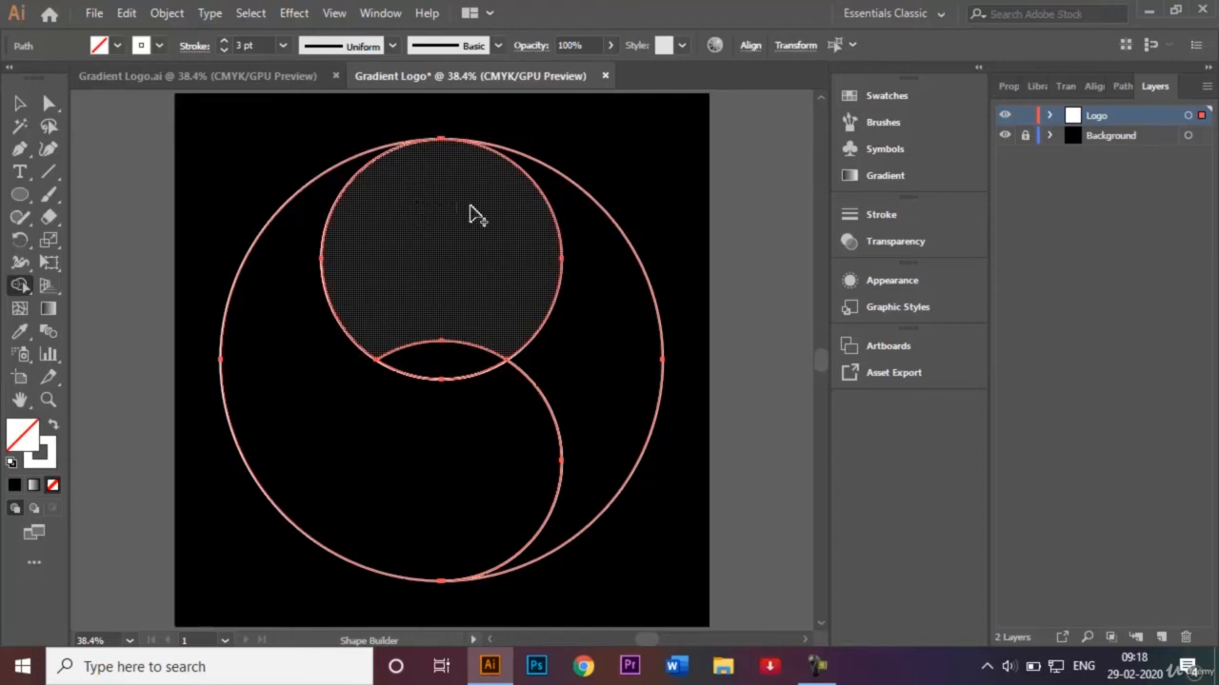
mouse_move(473, 214)
left_mouse_down()
mouse_move(568, 244)
mouse_move(599, 280)
mouse_move(609, 353)
left_mouse_up()
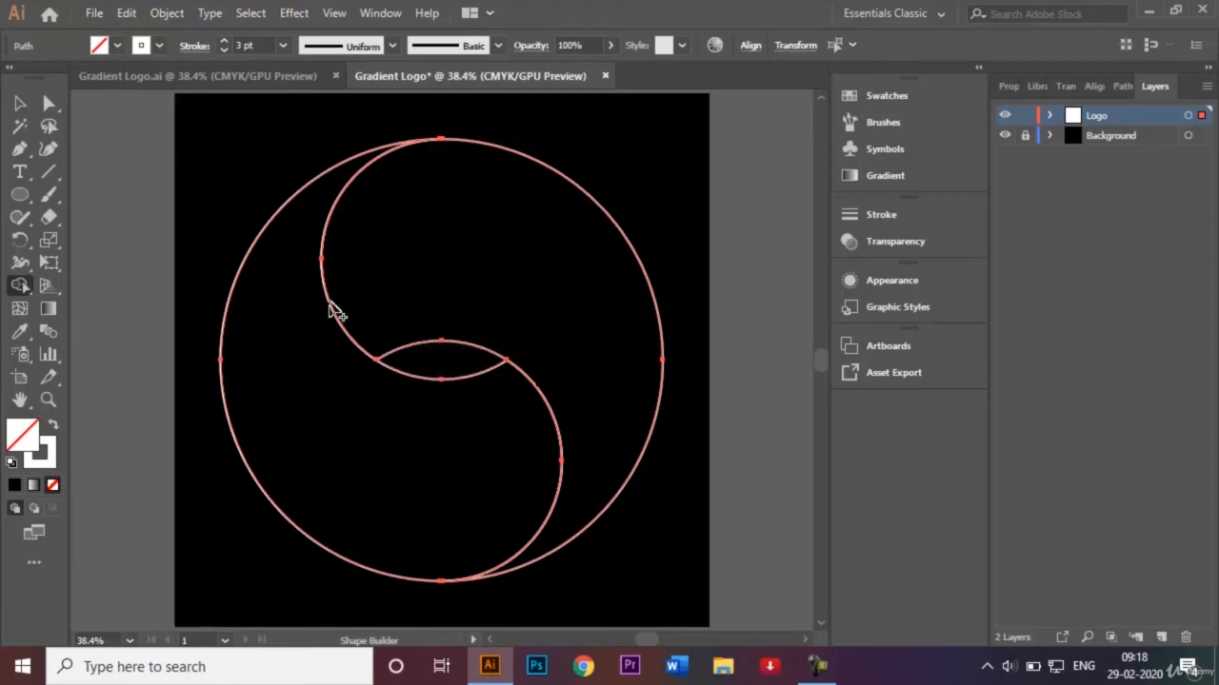
left_click(22, 103)
left_click(168, 222)
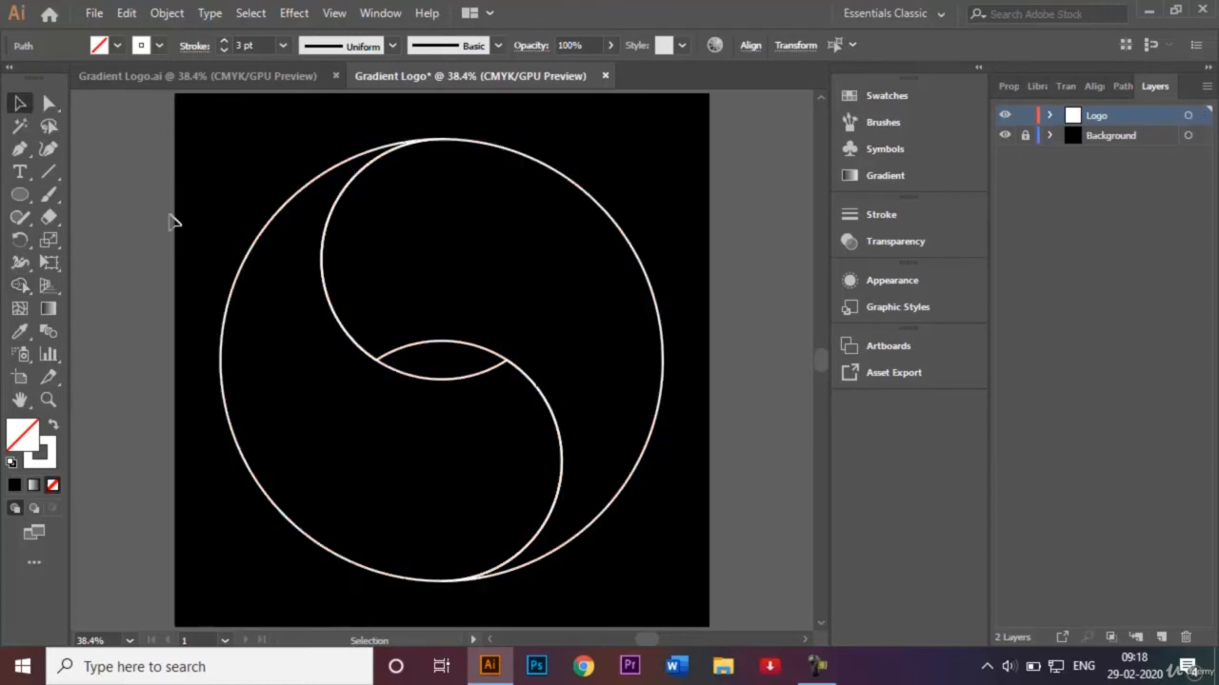
Move the right-hand shape aside to check that the two halves are separate, undo the move and deselect.
left_click_drag(556, 177, 577, 168)
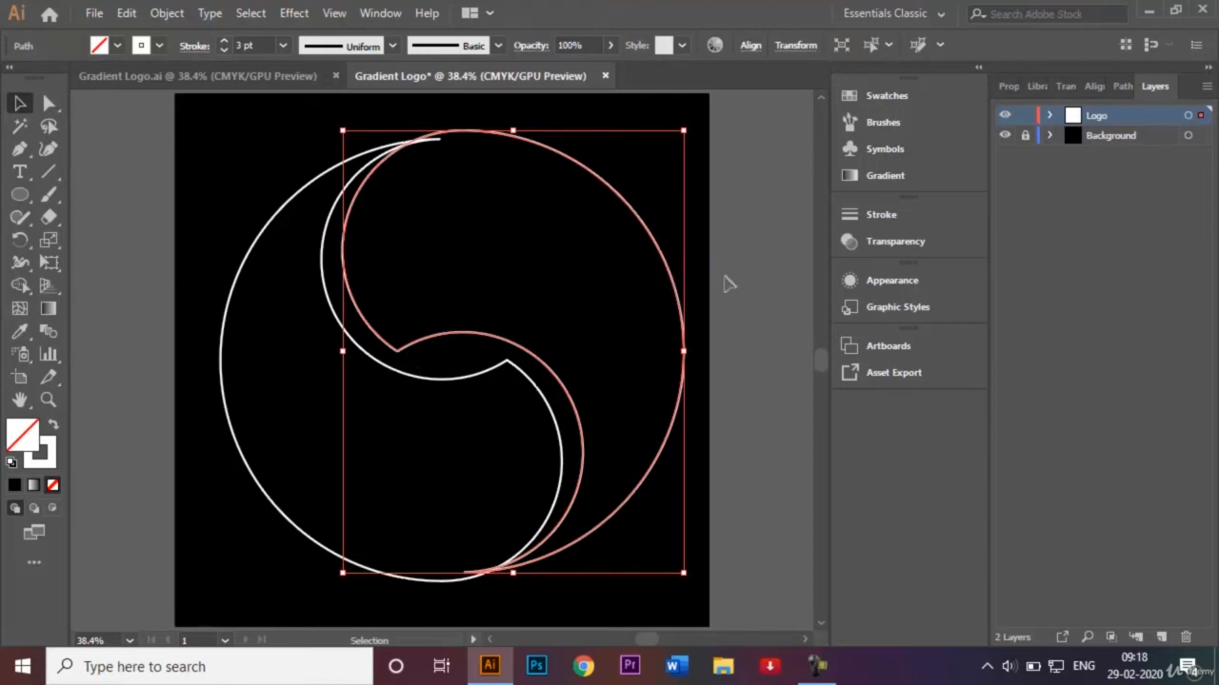
key("ctrl+z")
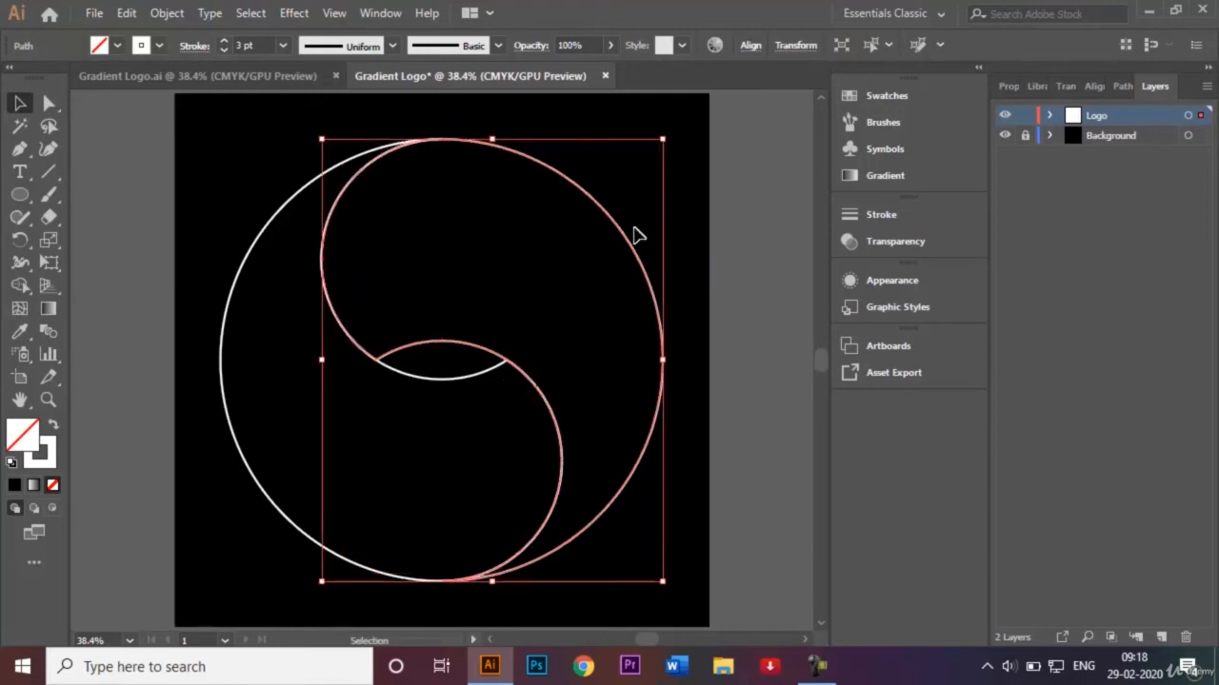
left_click(691, 213)
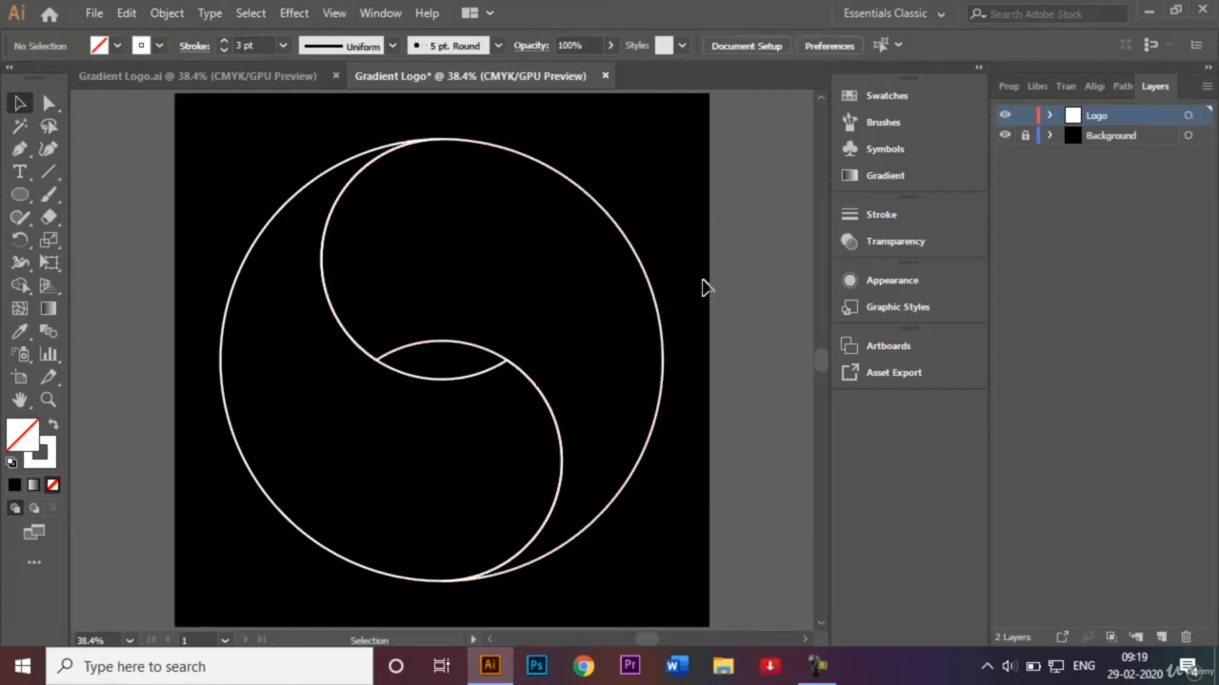
Fill the left-hand shape with a linear gradient running from yellow to dark blue.
left_click(224, 333)
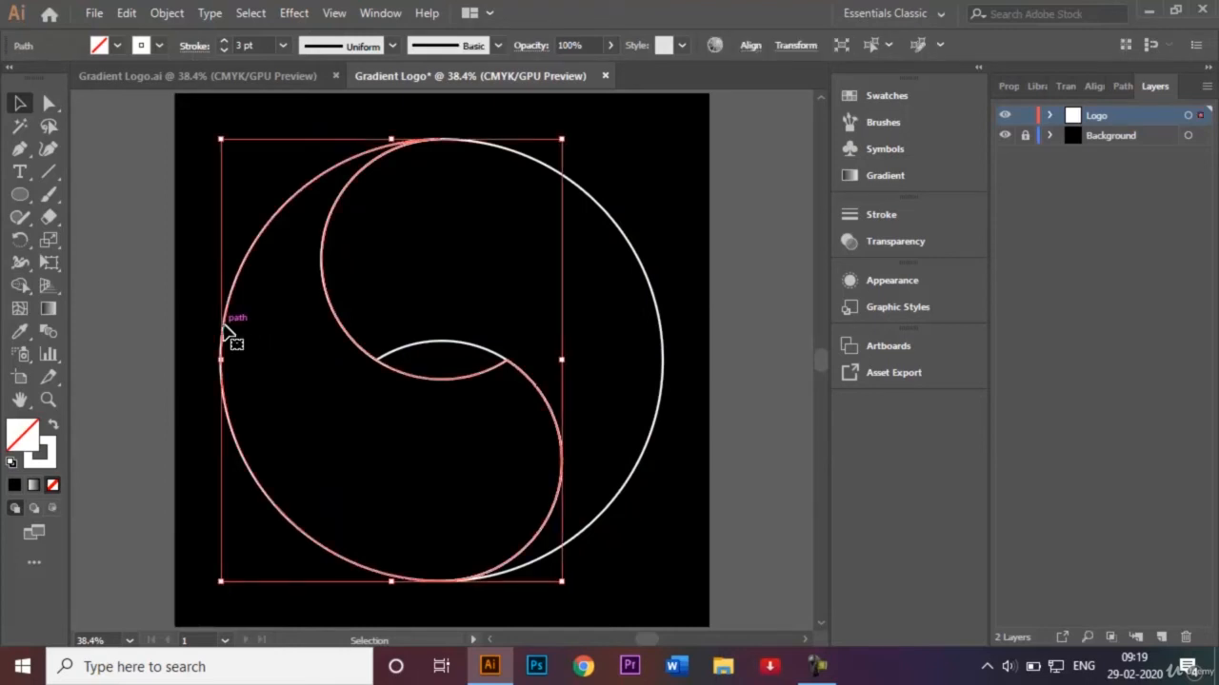
left_click(49, 311)
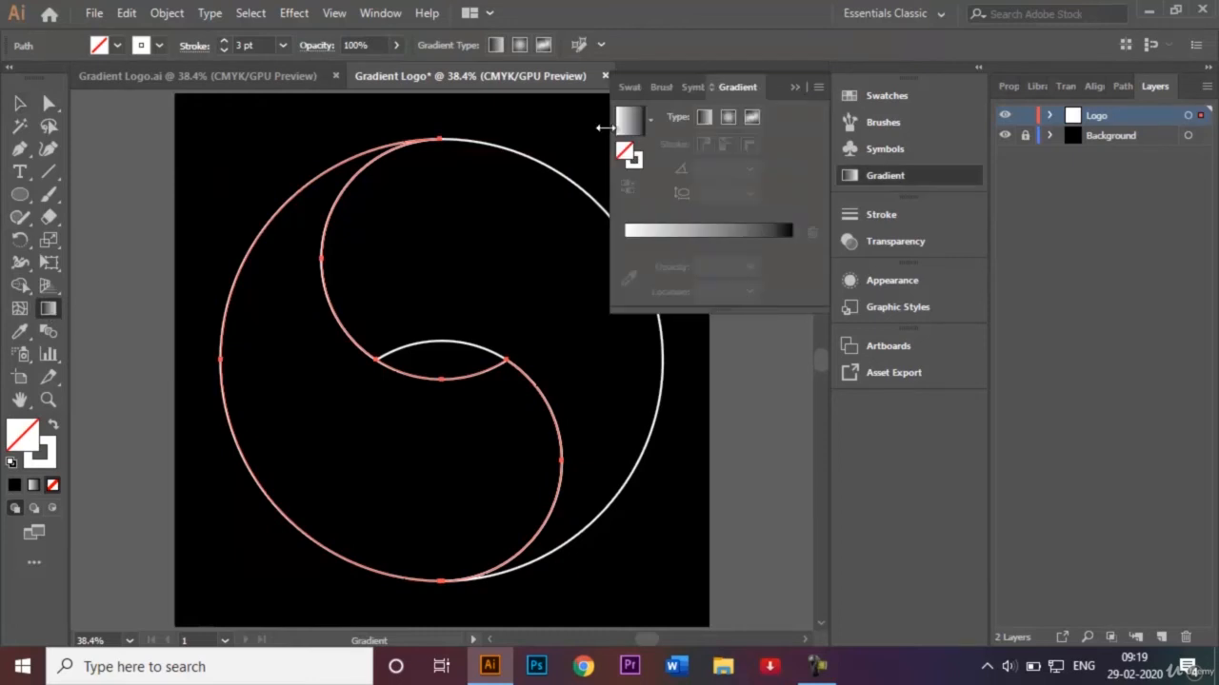
left_click(705, 118)
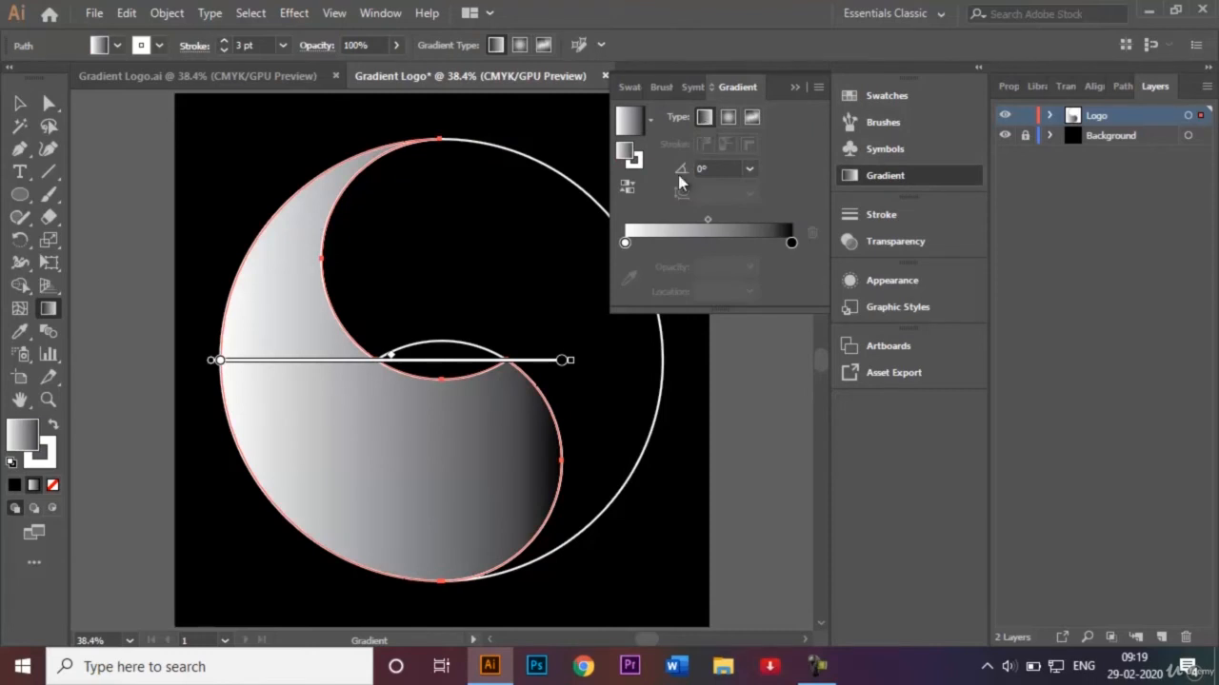
double_click(624, 243)
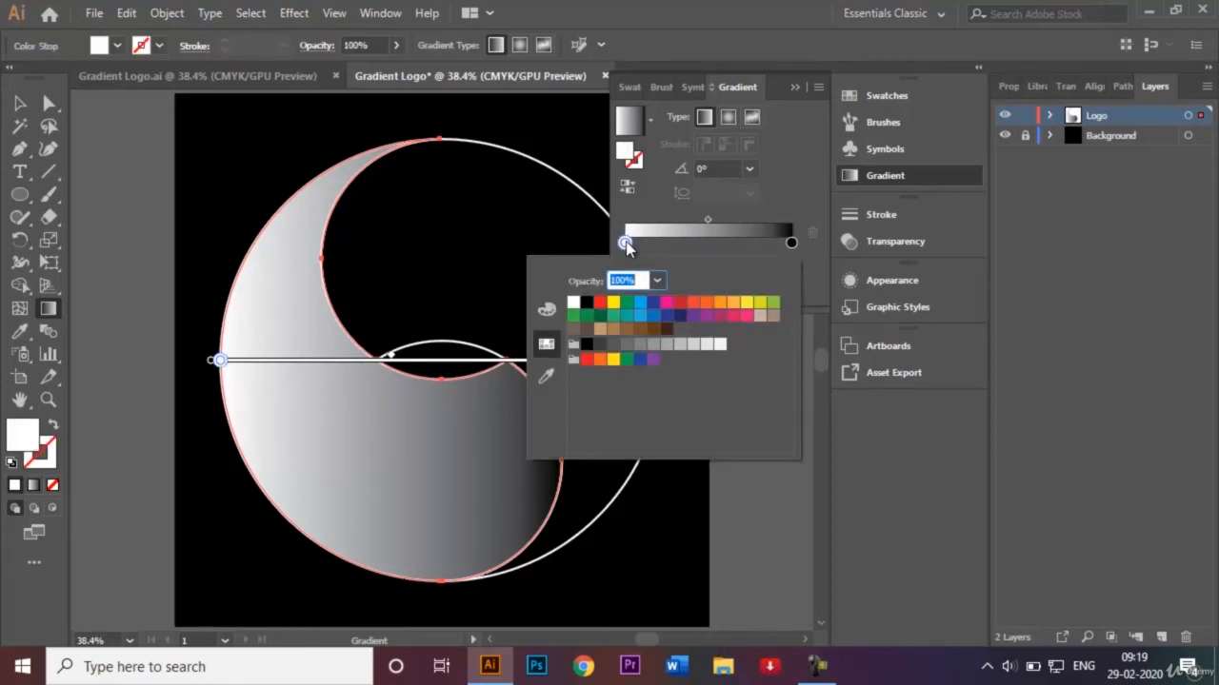
left_click(747, 305)
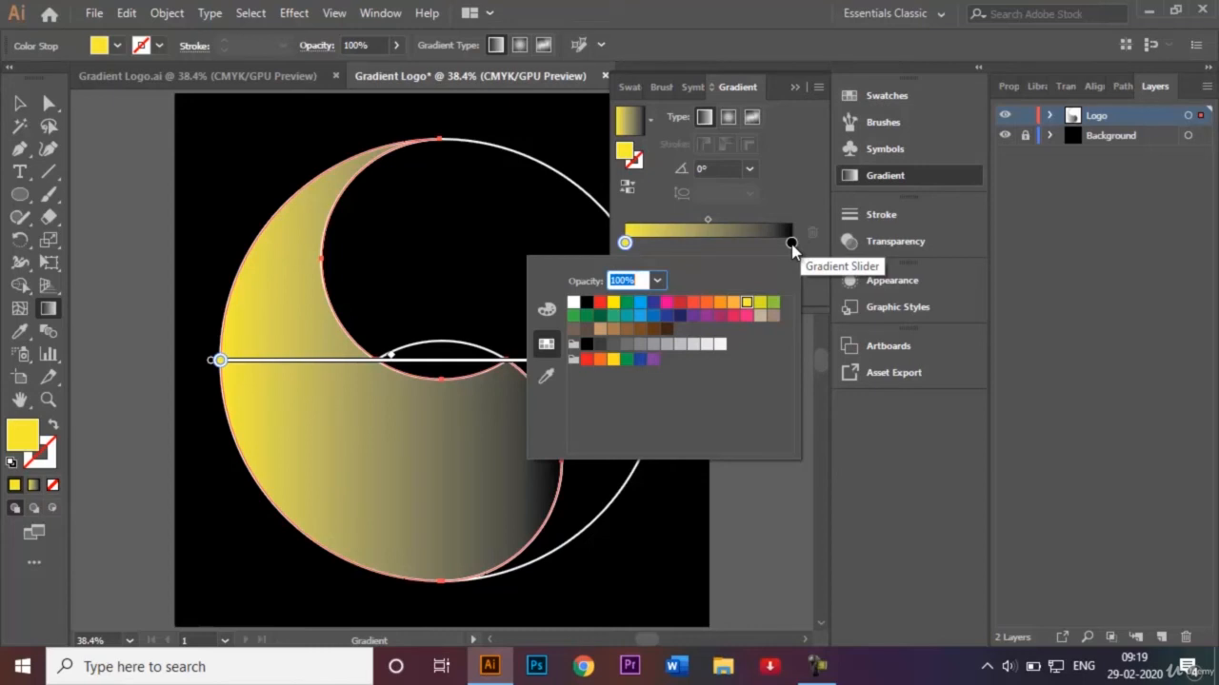
left_click(792, 244)
double_click(792, 244)
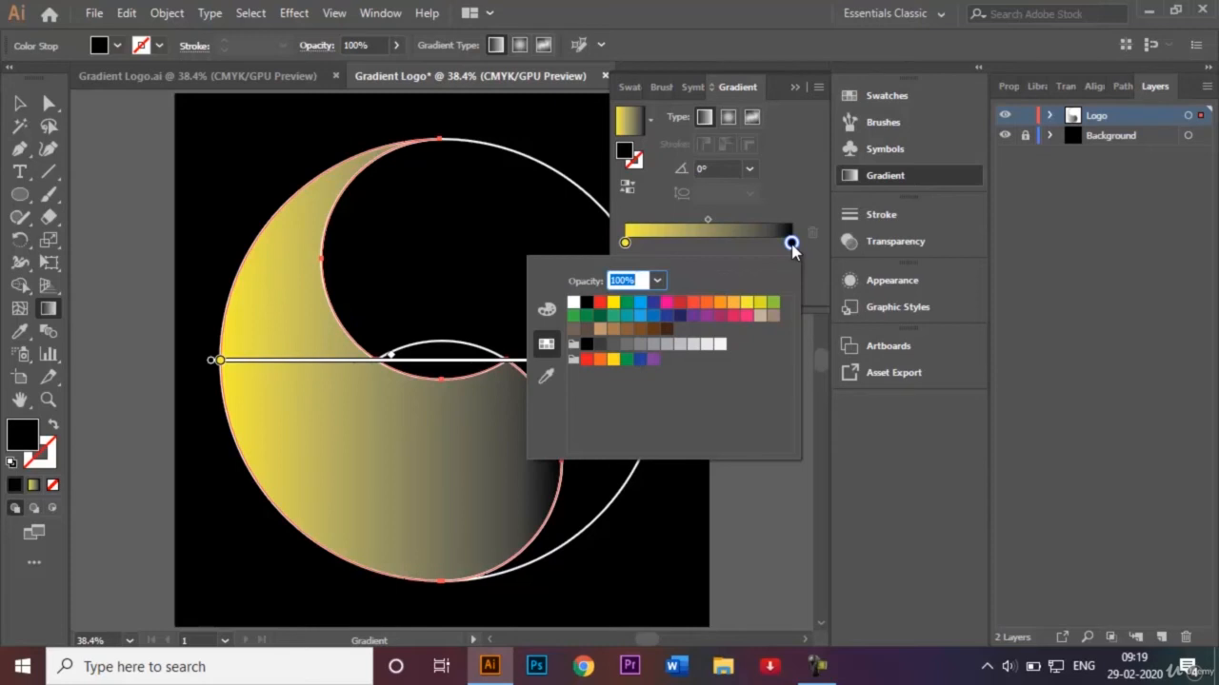
left_click(680, 317)
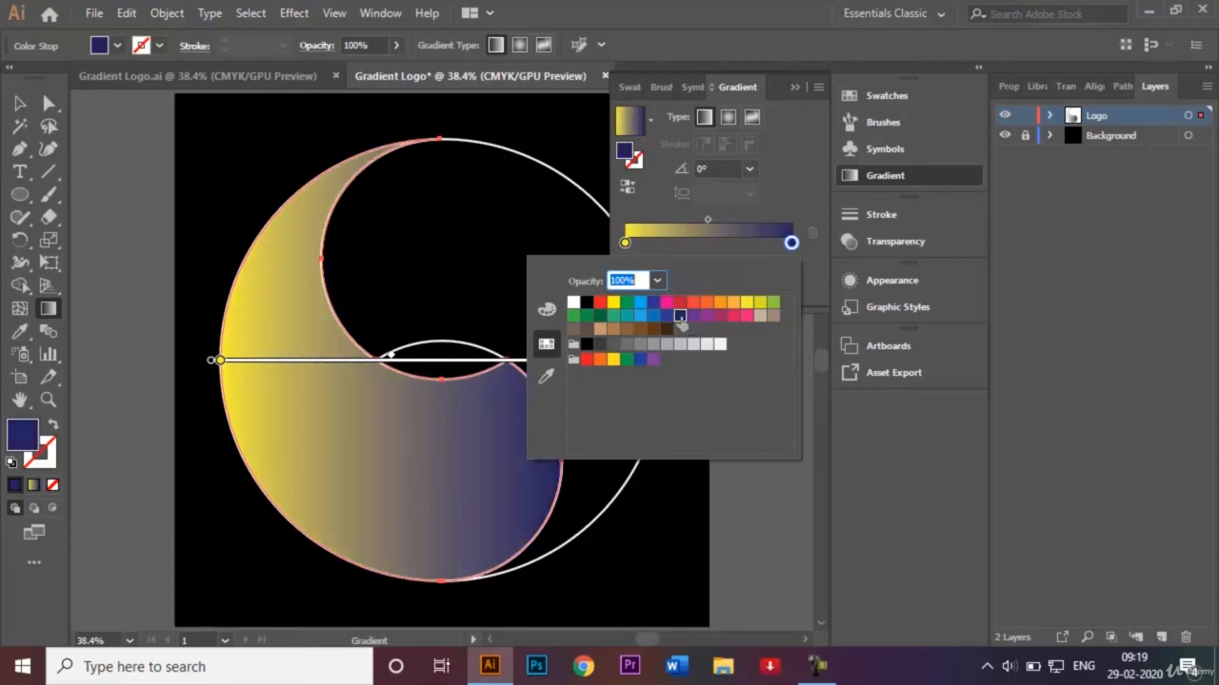
left_click(798, 93)
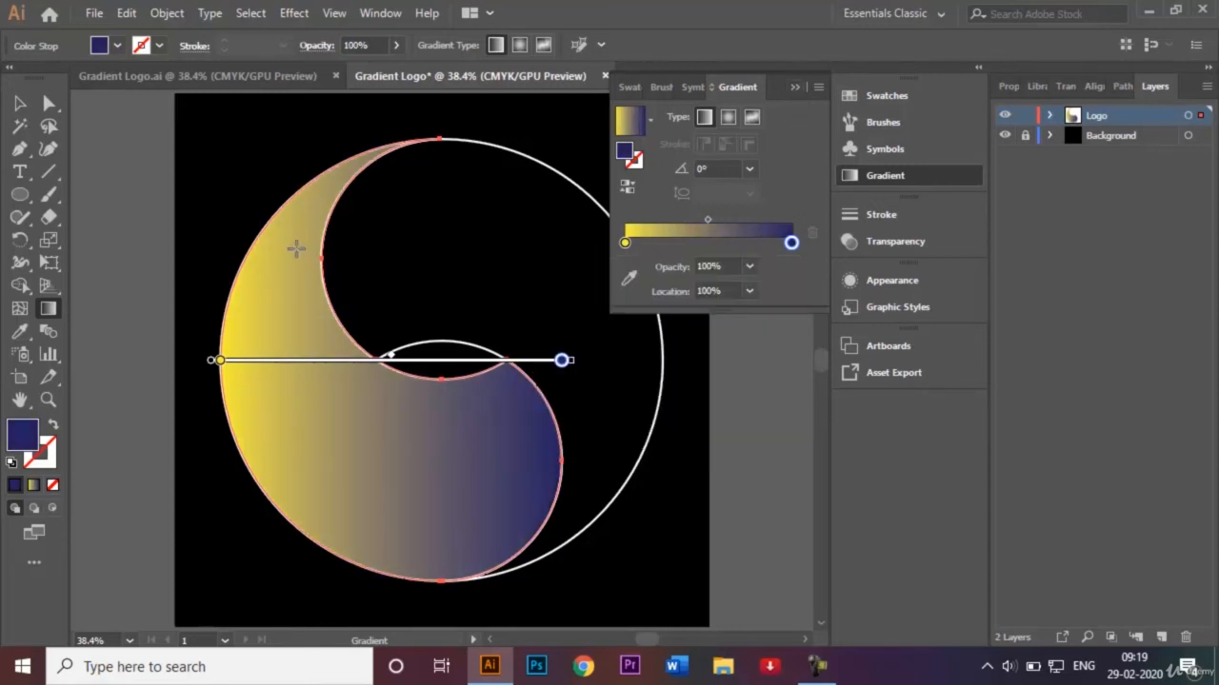
Redirect the left-hand shape's gradient to about -54°, from the upper crescent down into the lower lobe, and deselect the shape.
left_click_drag(288, 244, 437, 446)
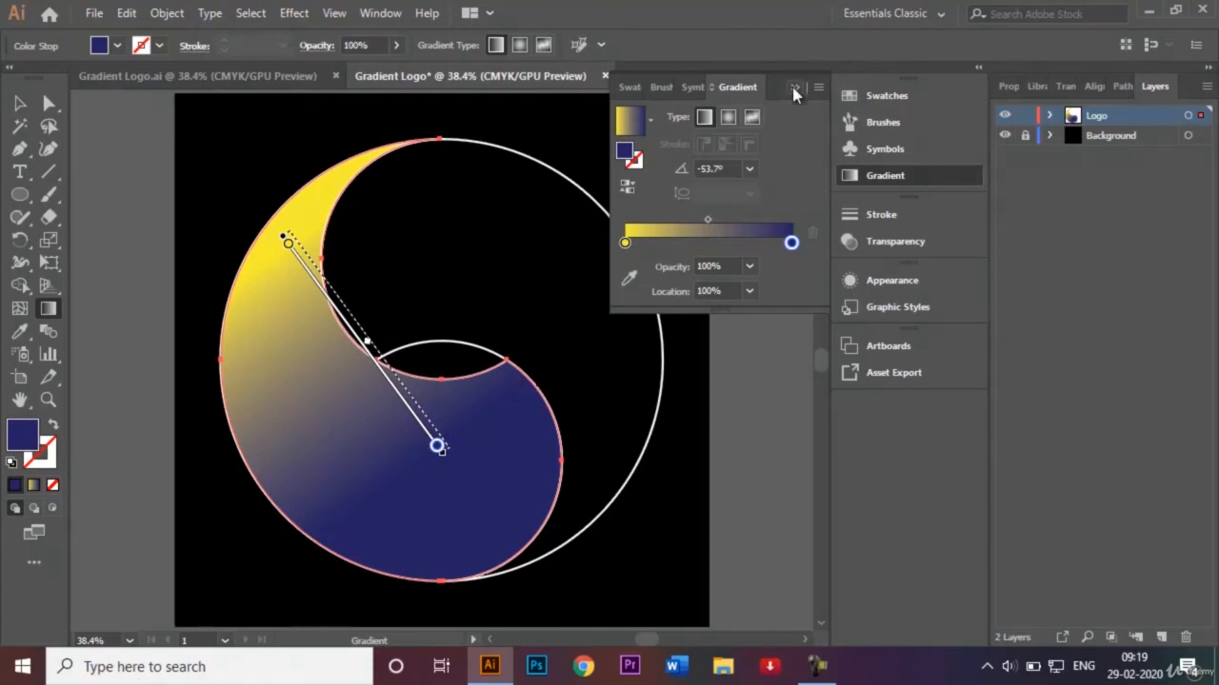
left_click(795, 87)
left_click(20, 110)
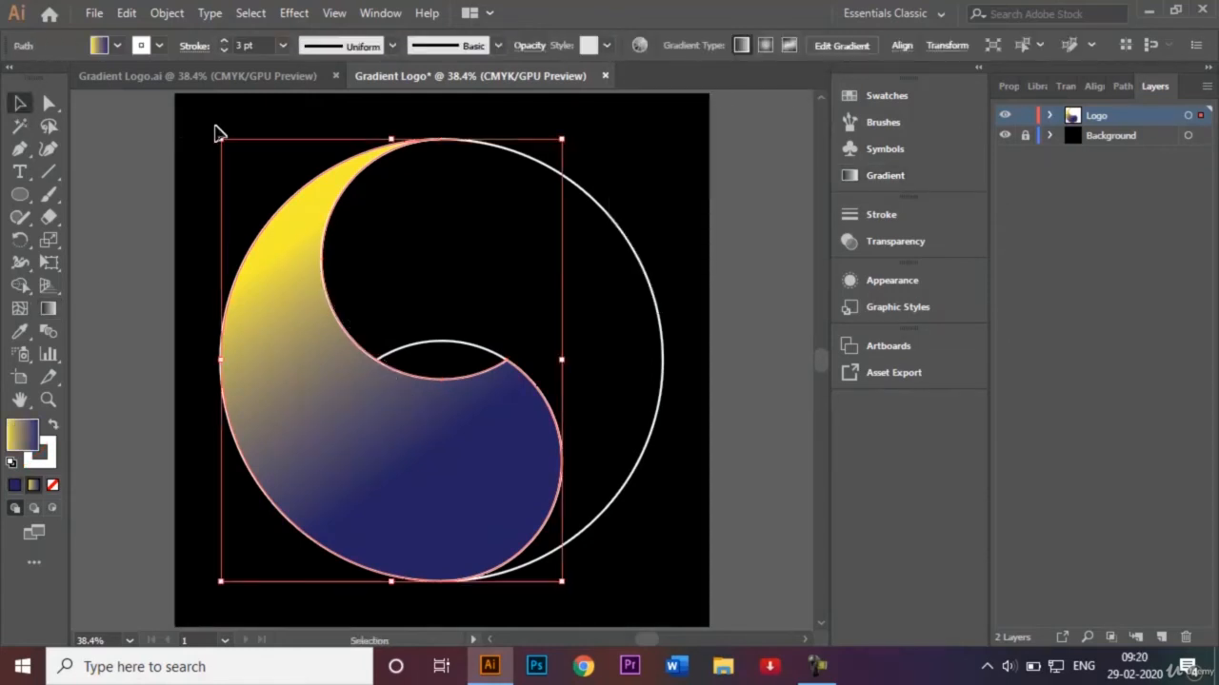
left_click(218, 127)
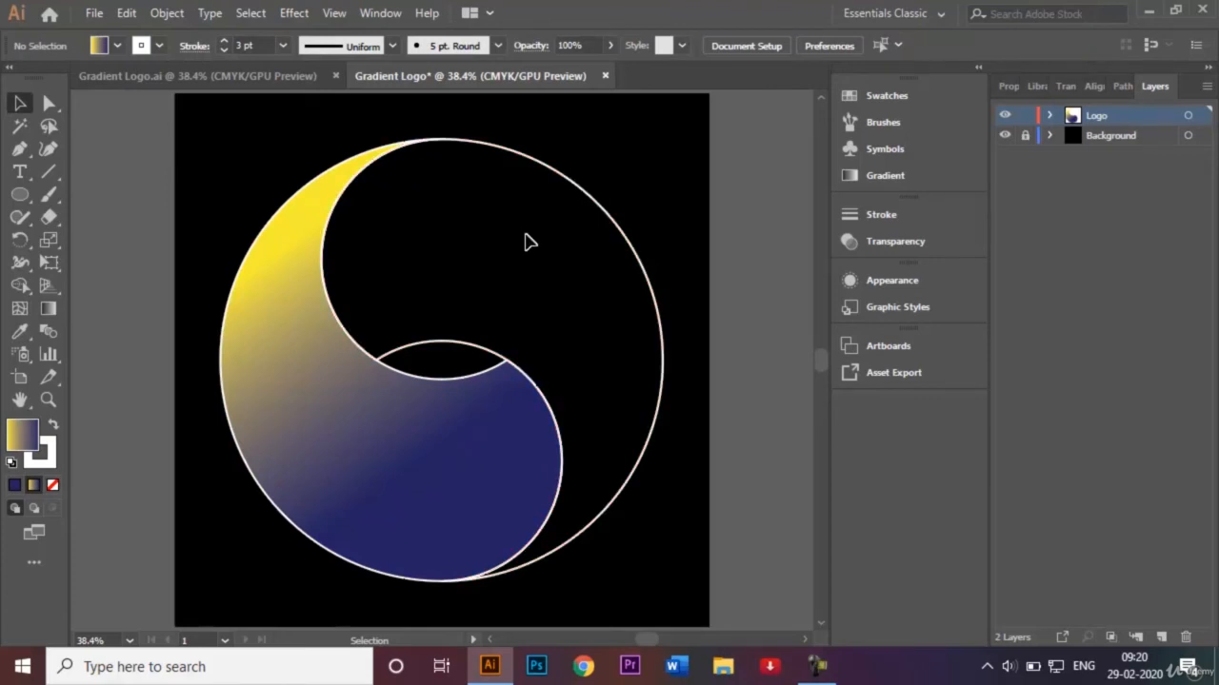
Fill the right-hand shape with the same yellow to dark blue linear gradient.
left_click(619, 231)
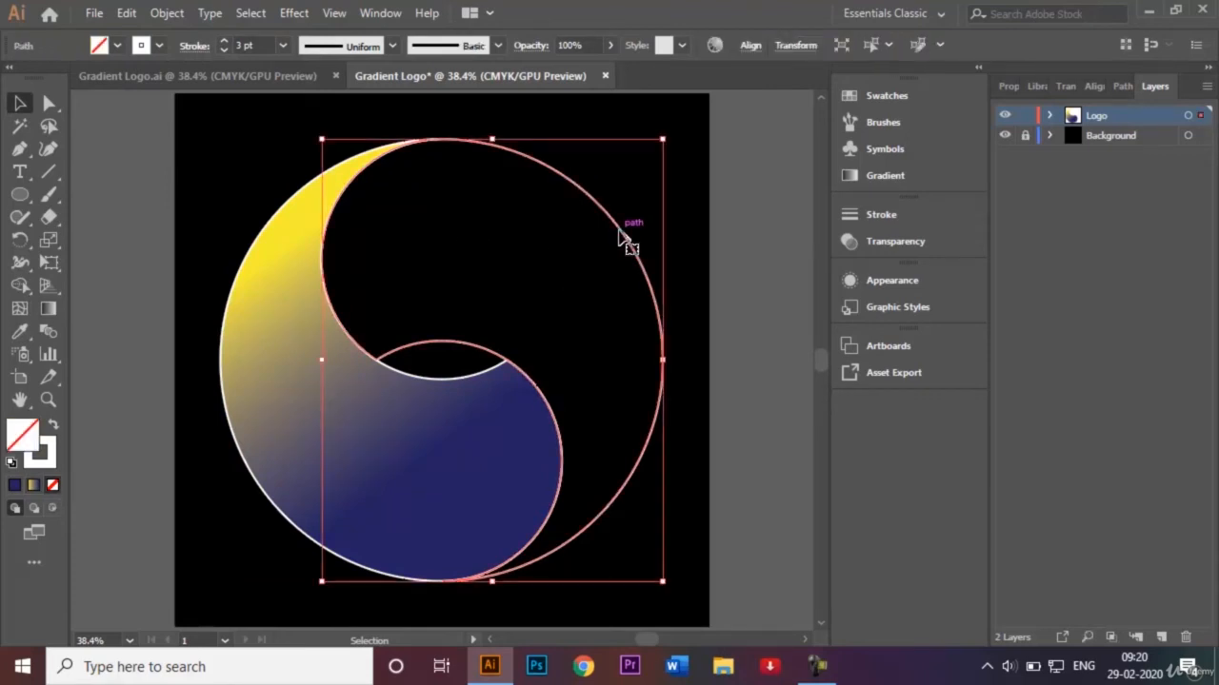
left_click(43, 306)
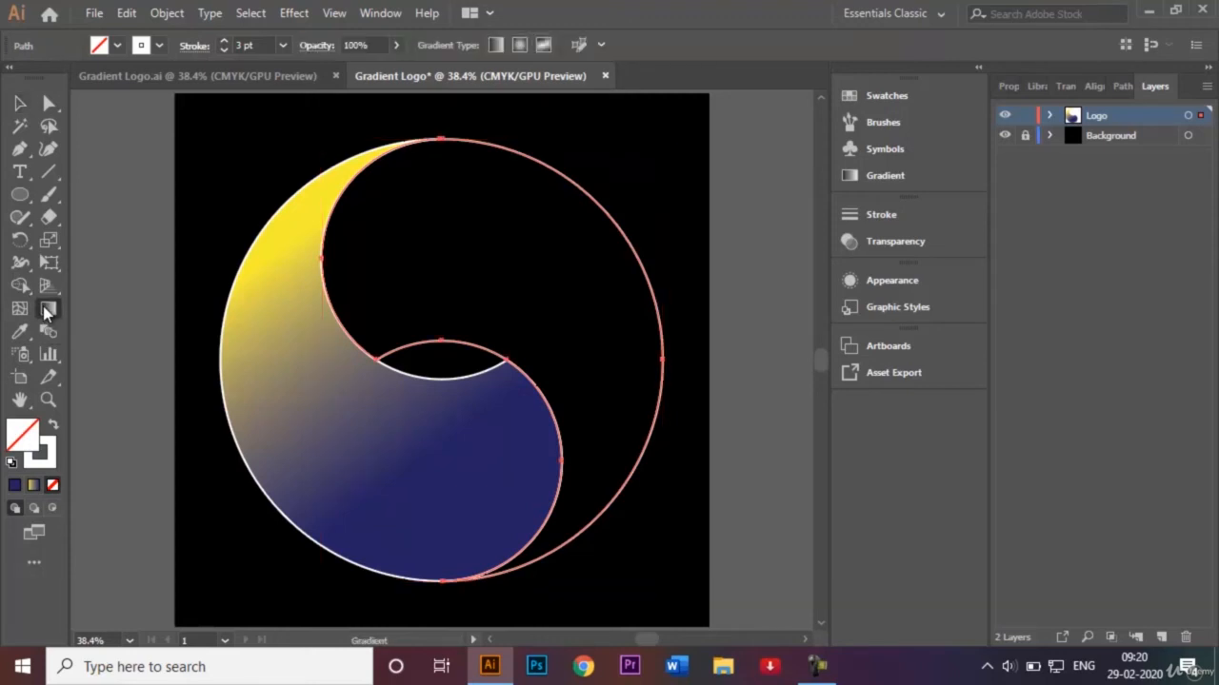
double_click(43, 306)
left_click(703, 231)
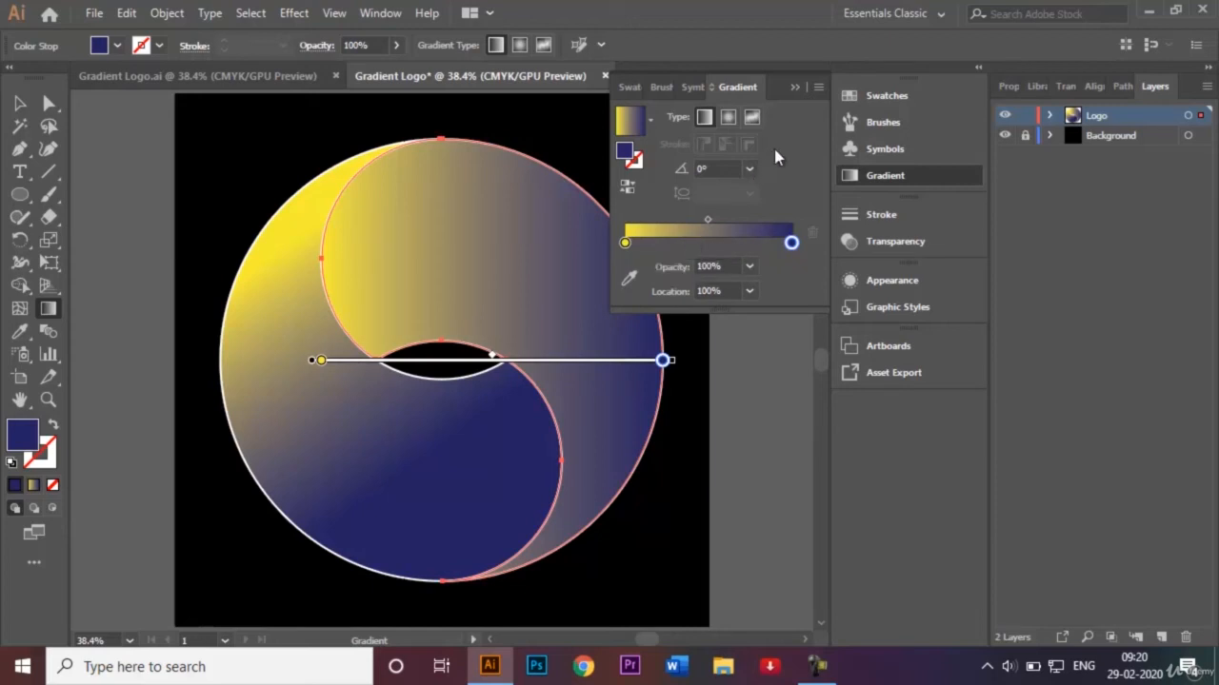
left_click(794, 87)
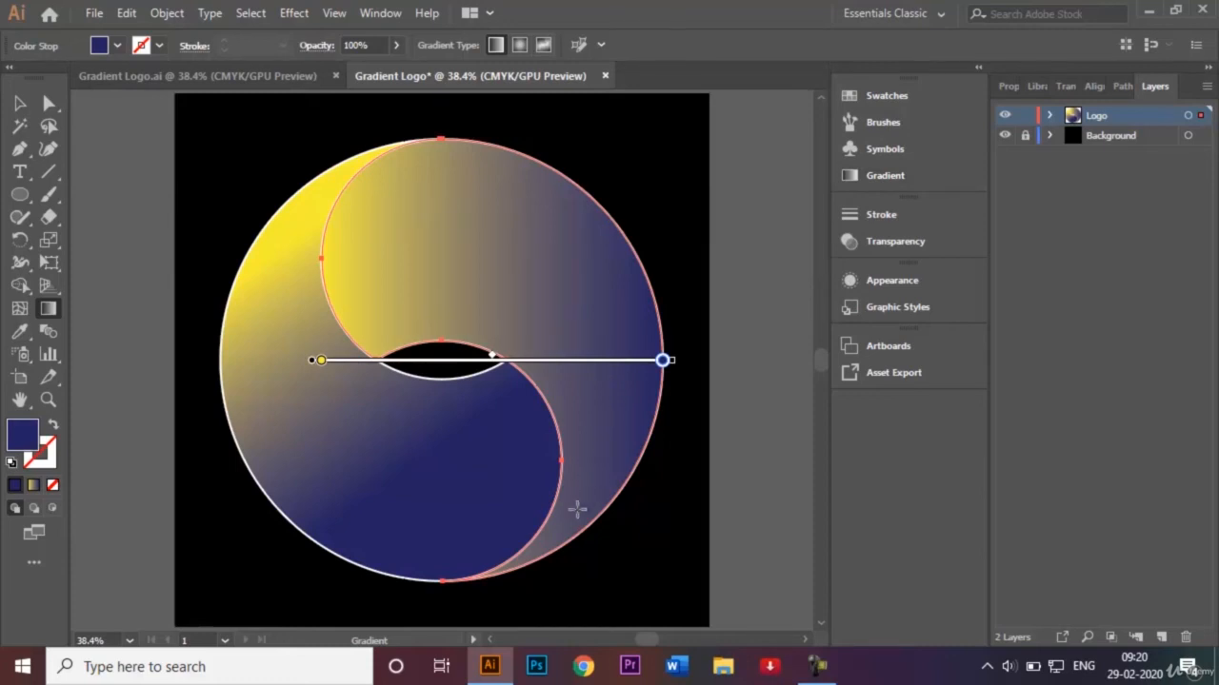
Redirect the right-hand shape's gradient from the lower crescent's yellow up into the upper lobe's dark blue, and deselect the shape.
mouse_move(577, 510)
left_mouse_down()
mouse_move(587, 413)
mouse_move(505, 284)
mouse_move(446, 254)
mouse_move(467, 272)
left_mouse_up()
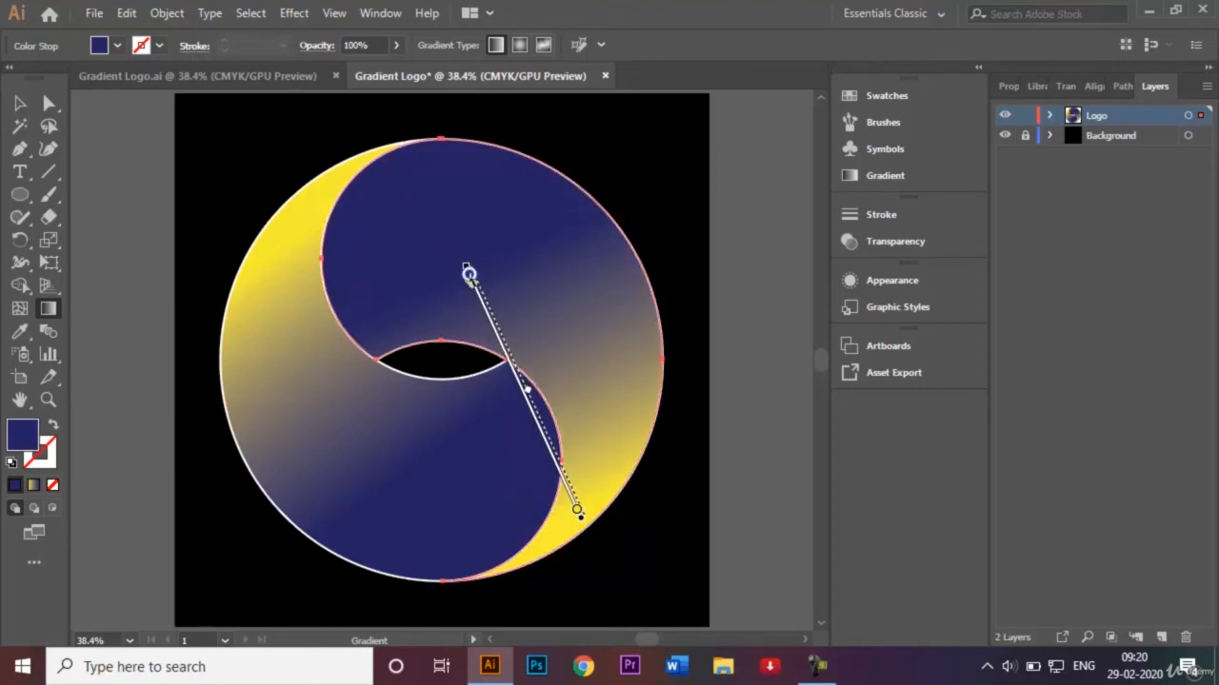
left_click(20, 103)
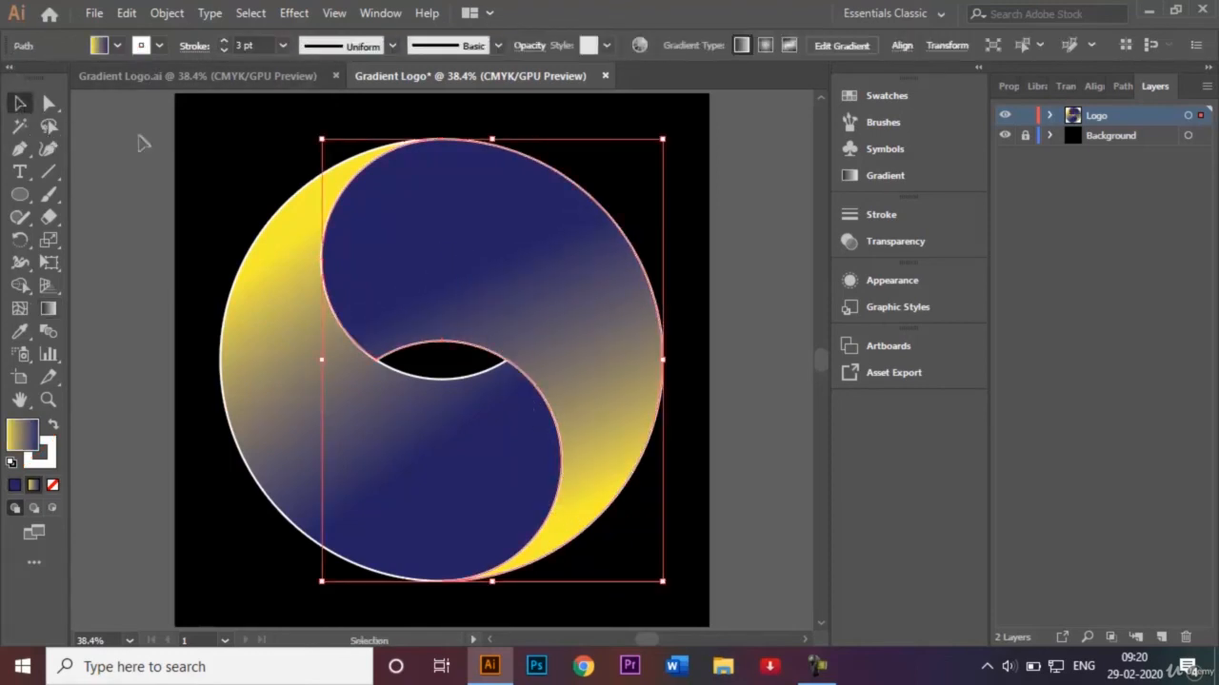
left_click(254, 160)
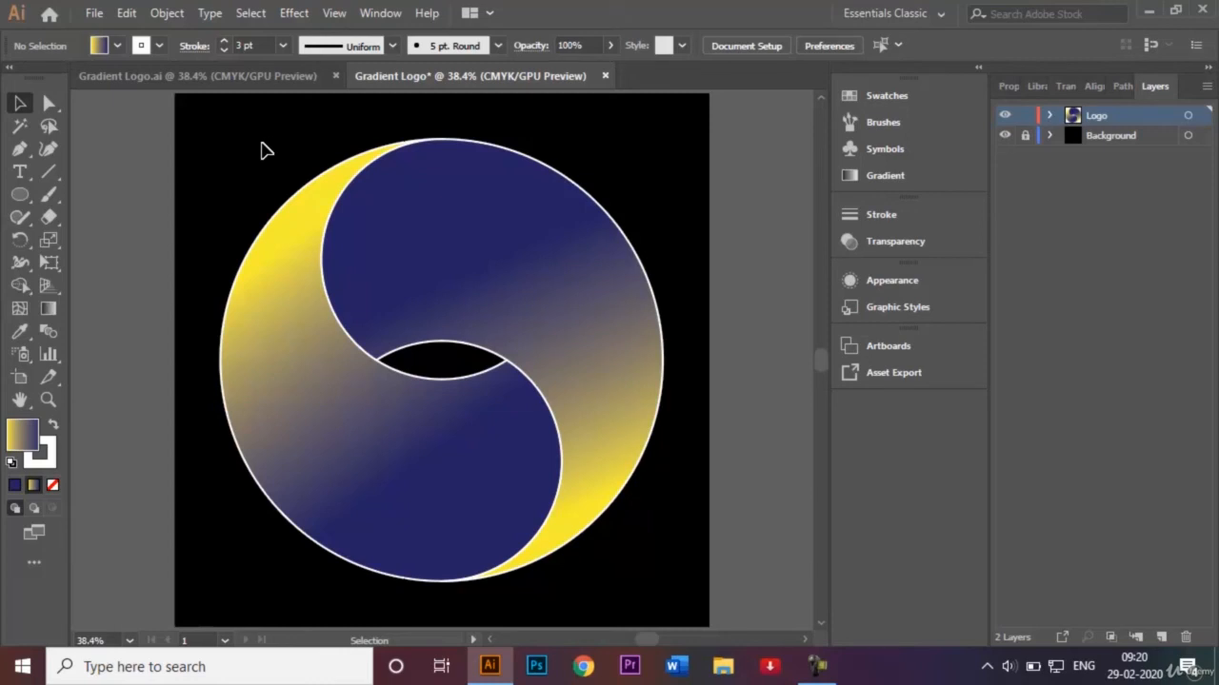
Remove the white stroke from both gradient halves of the logo and deselect them.
left_click_drag(265, 150, 609, 503)
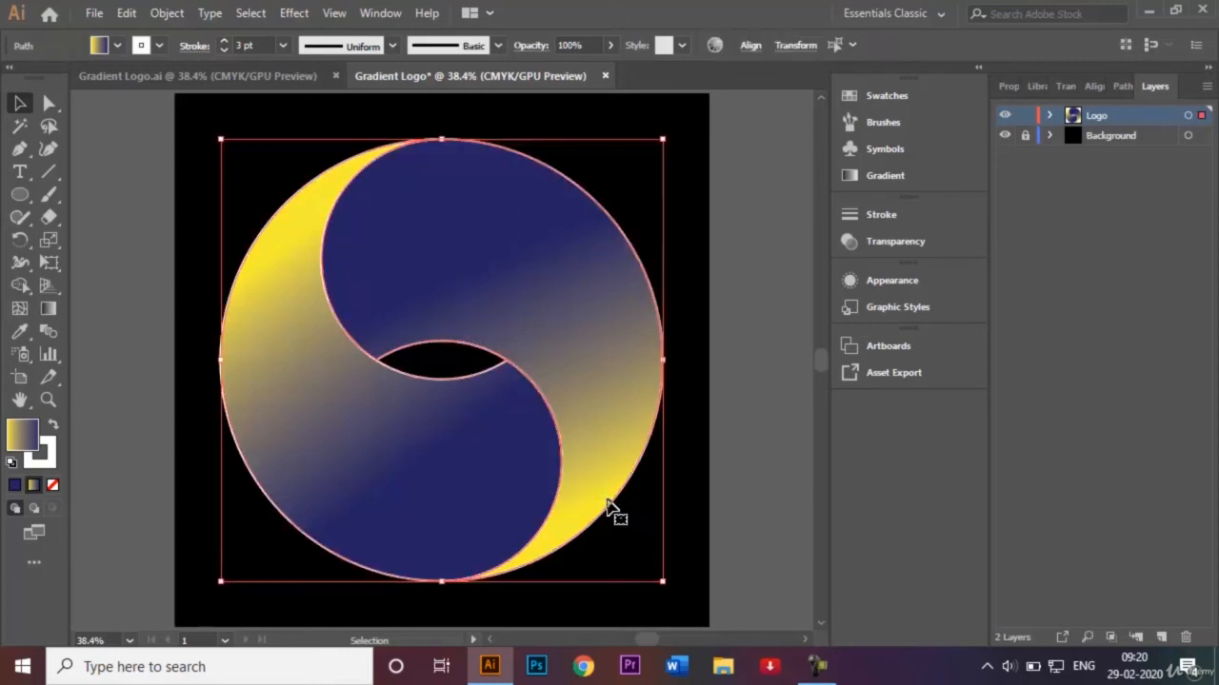
left_click(160, 48)
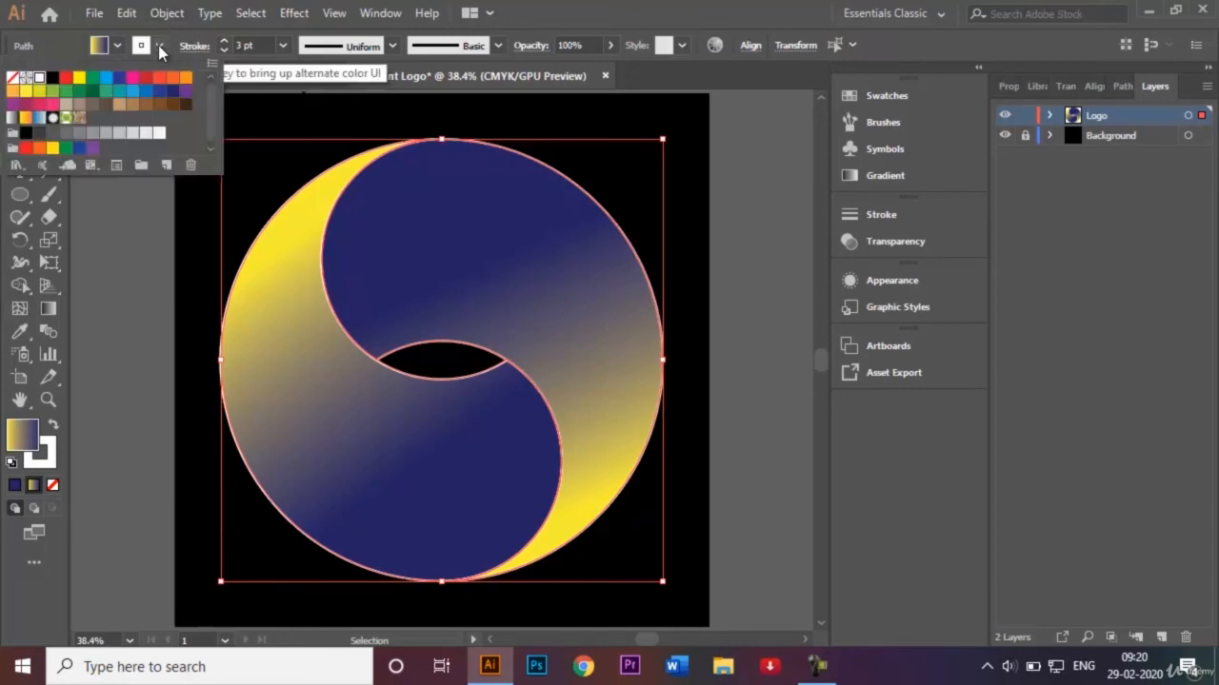
left_click(11, 80)
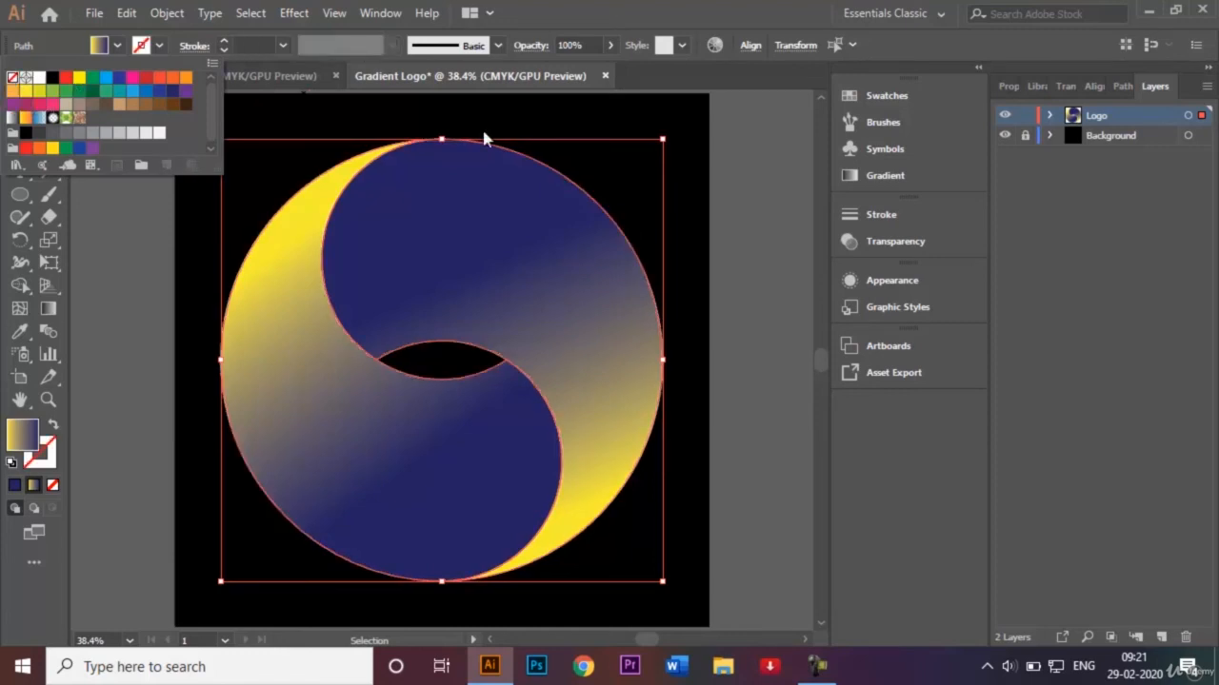
left_click(620, 162)
left_click(754, 218)
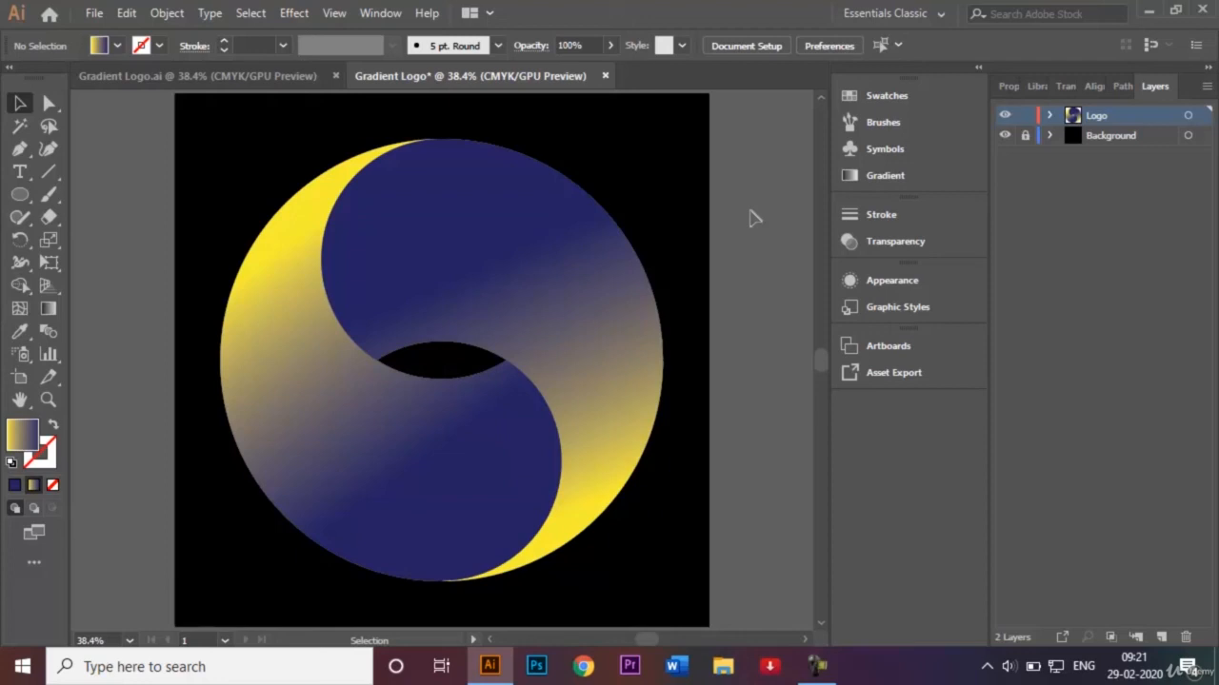
Save the document as the Illustrator file "Gradient Logo Video.ai" in the Logos folder, keeping the default Illustrator CC options.
left_click(97, 13)
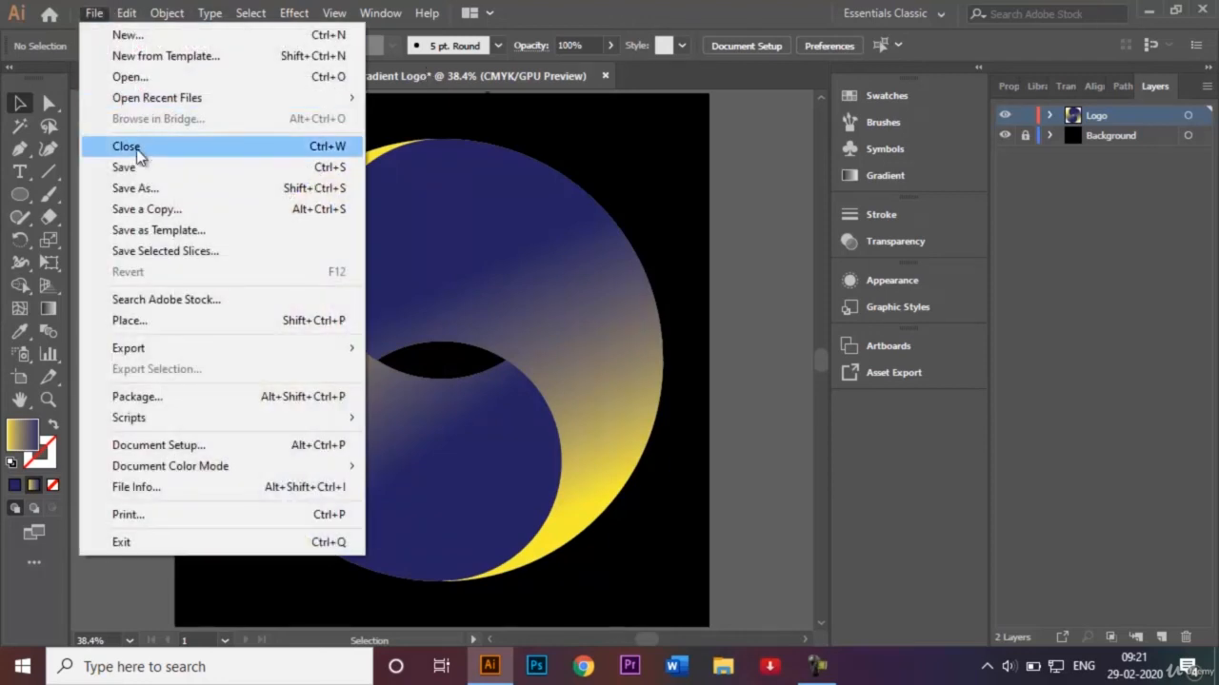
left_click(147, 191)
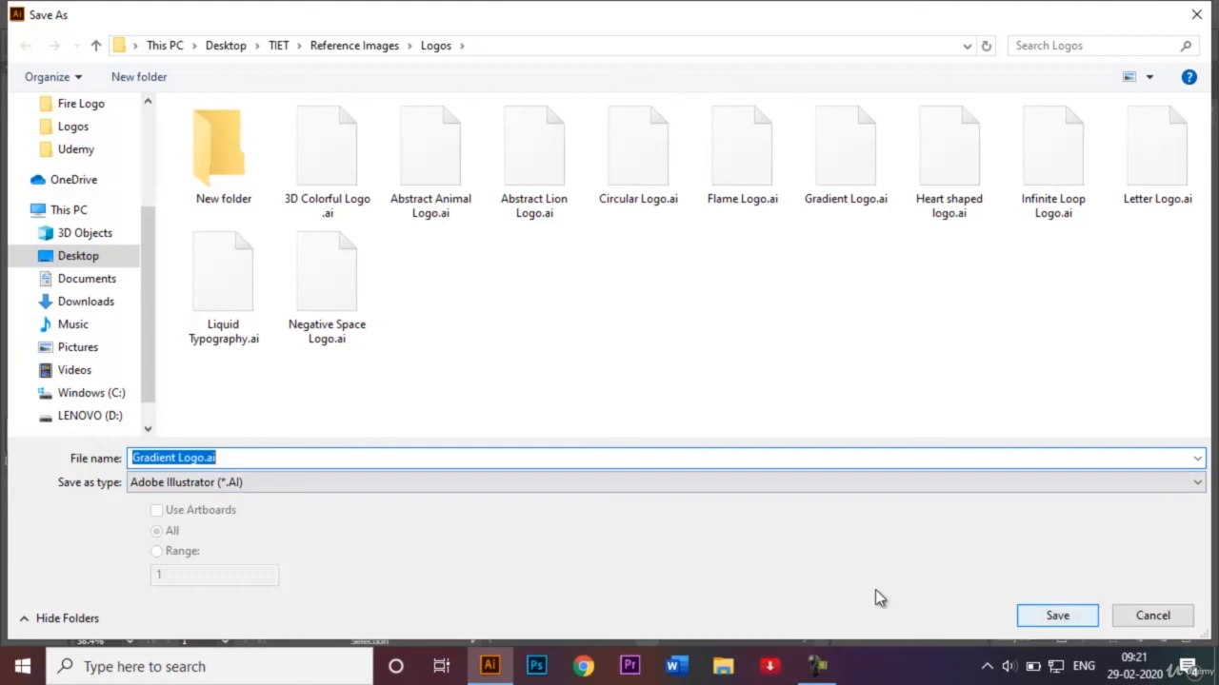
left_click(206, 458)
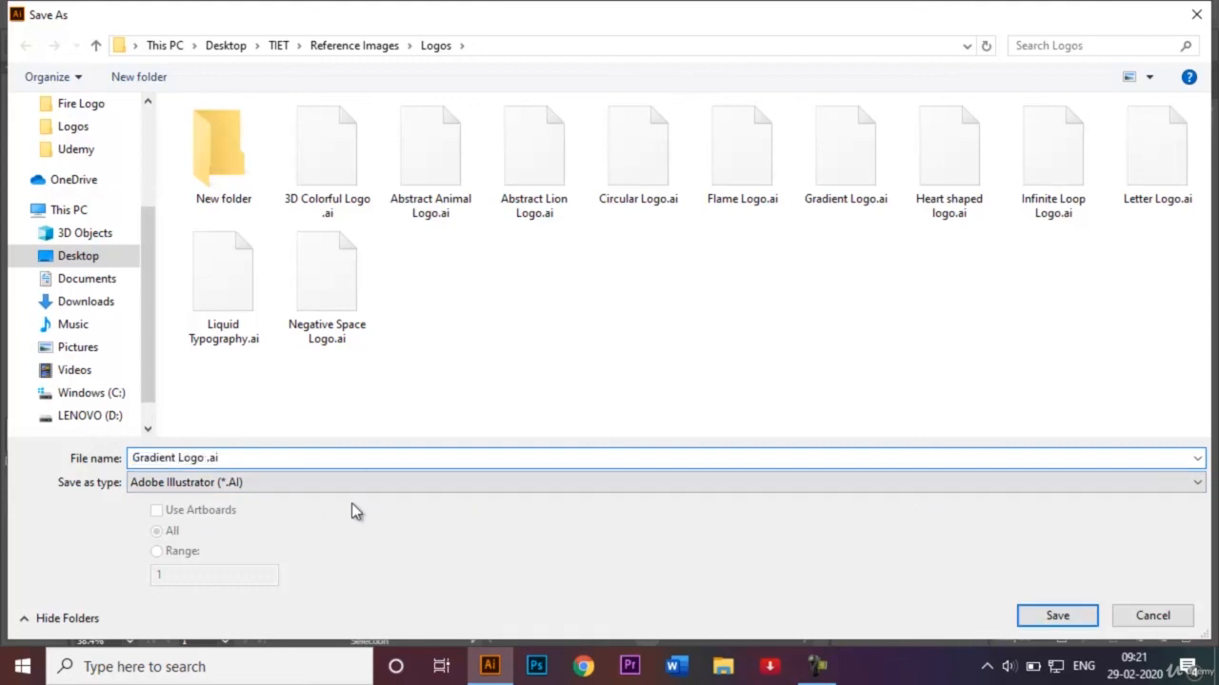
type("Video")
left_click(1054, 614)
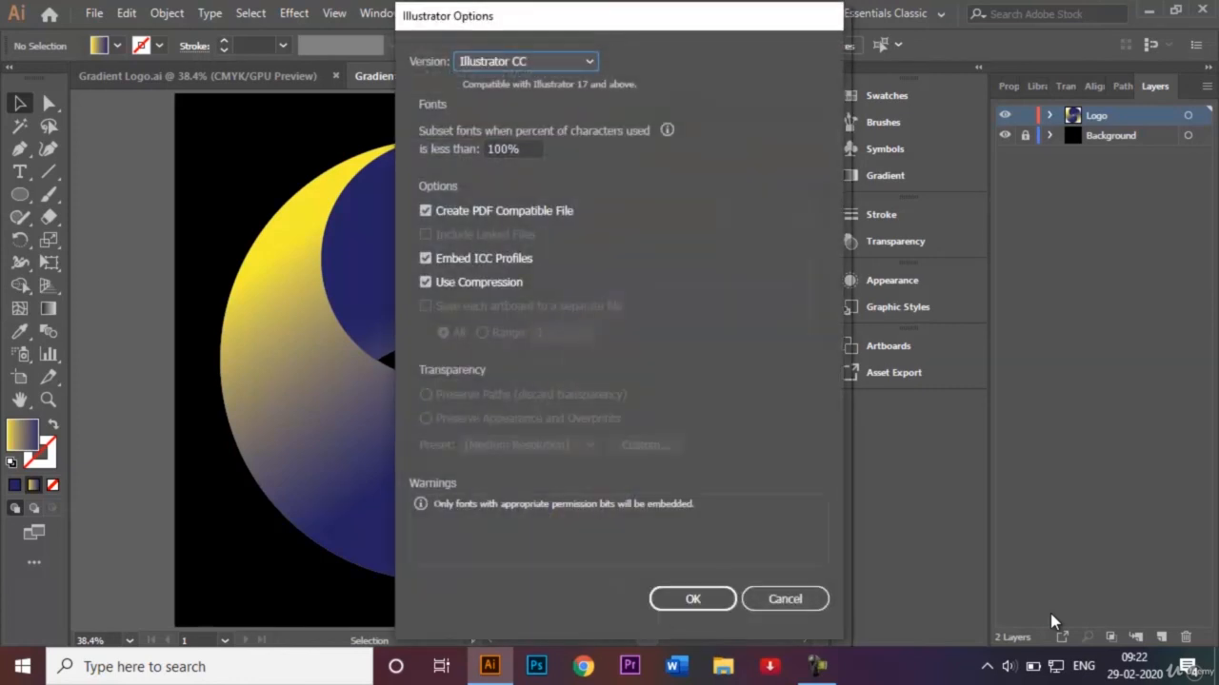
left_click(691, 598)
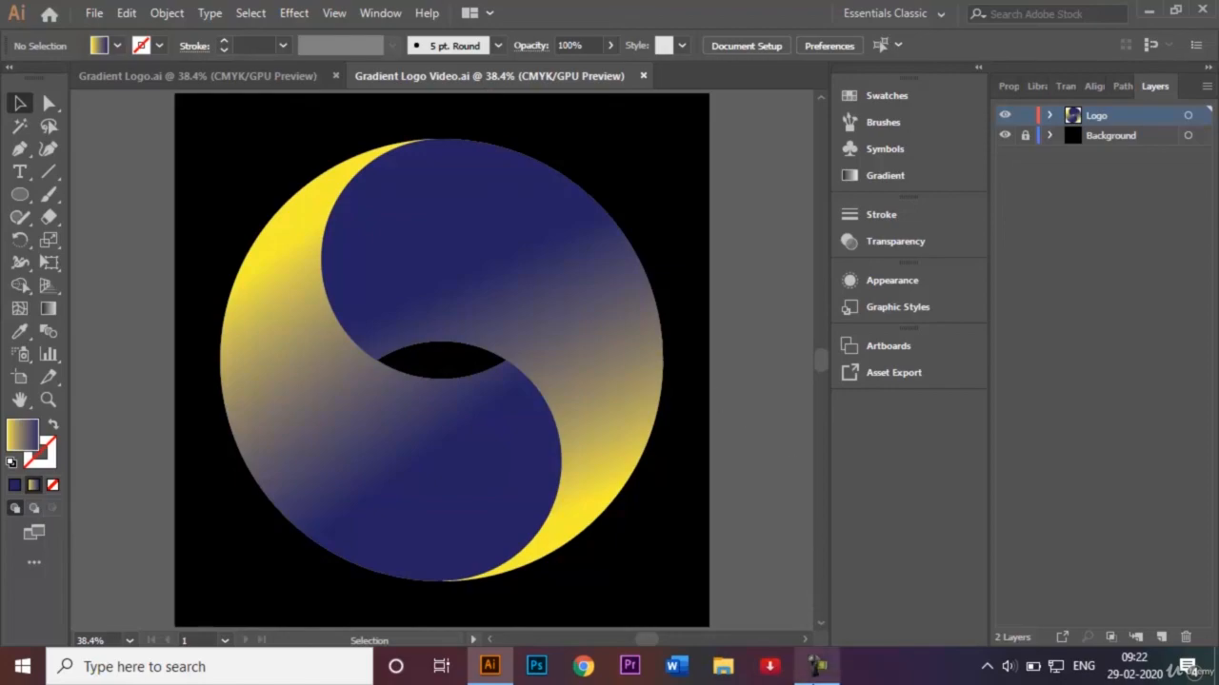
left_click(817, 667)
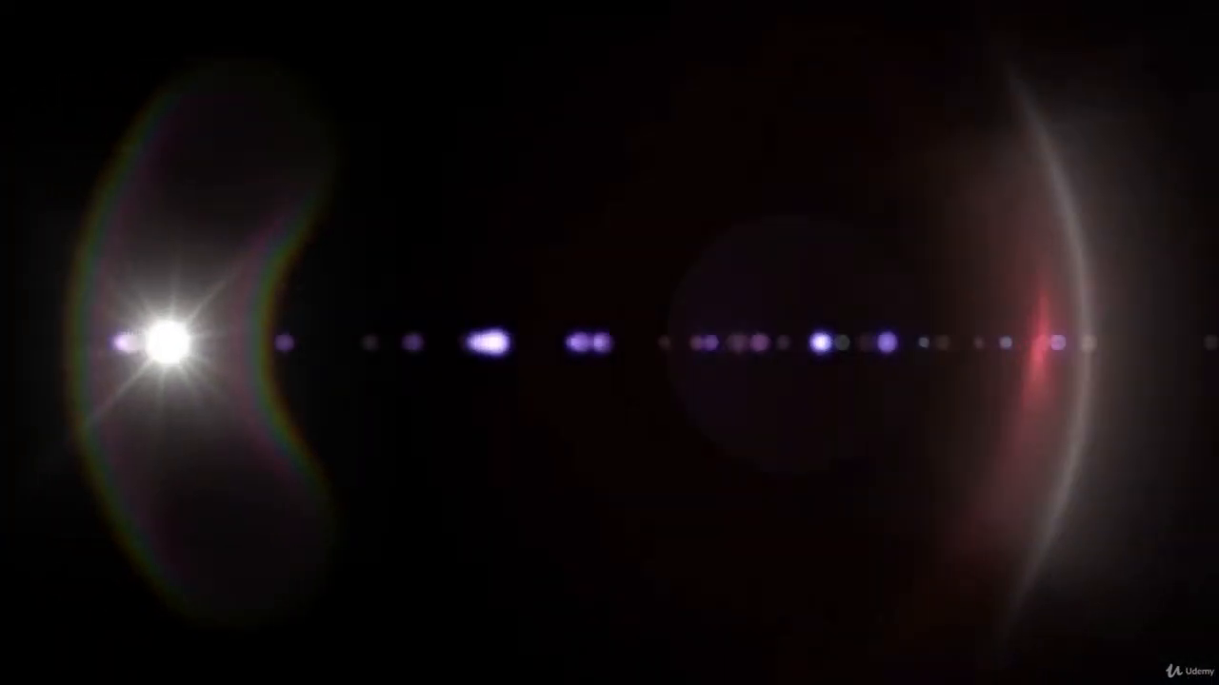